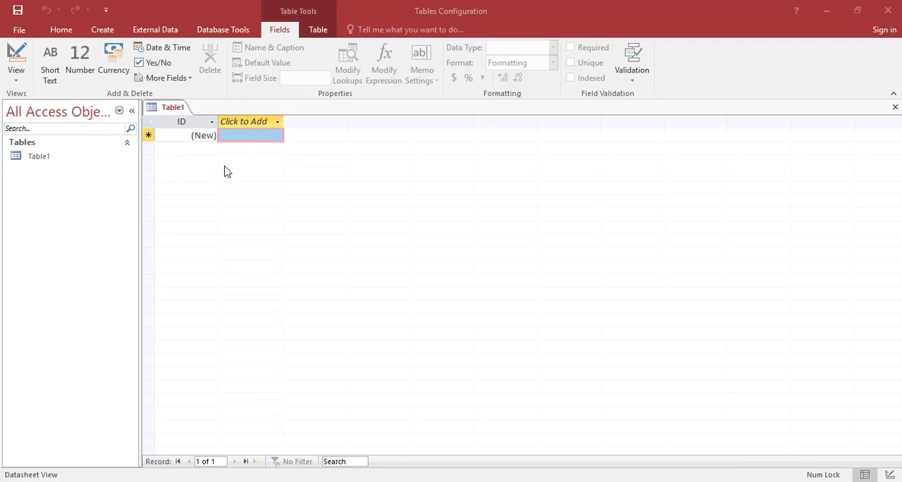
pyautogui.click(258, 125)
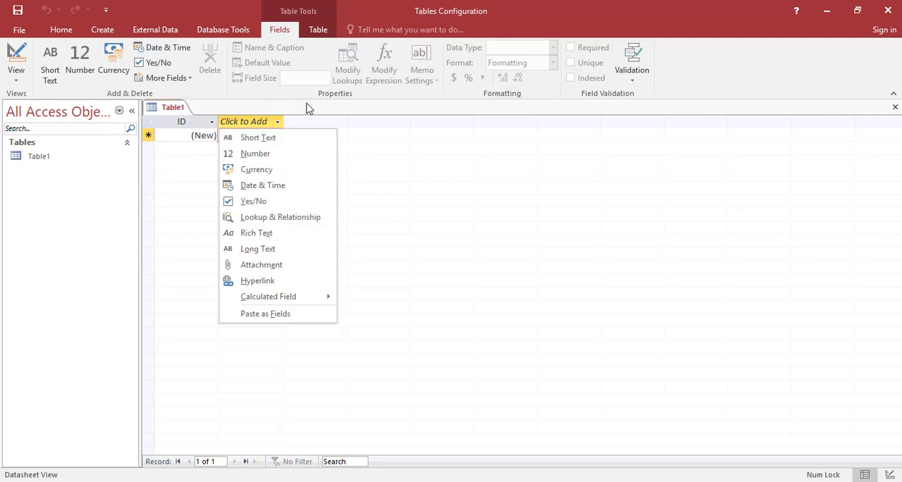
pyautogui.click(338, 121)
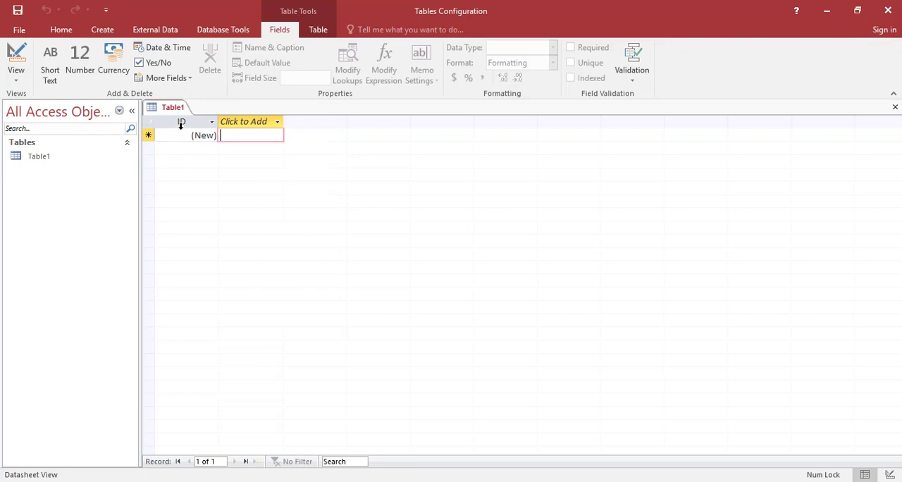
pyautogui.click(181, 123)
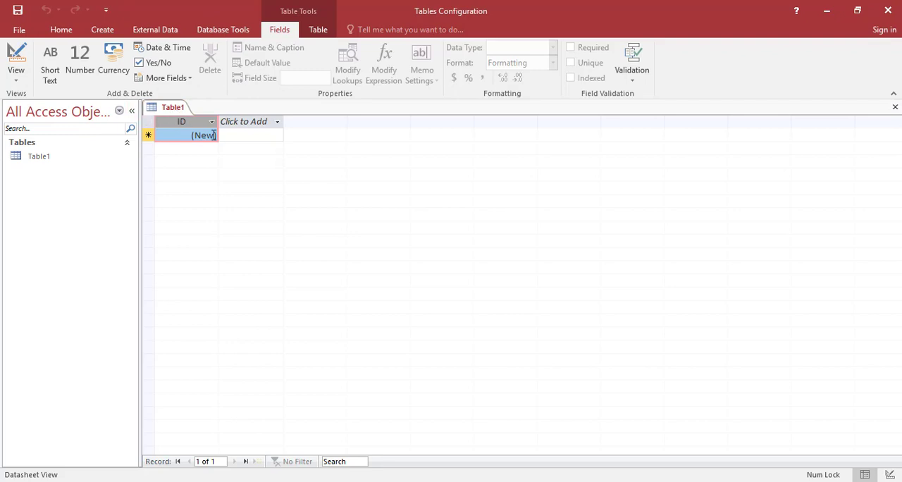
pyautogui.click(181, 125)
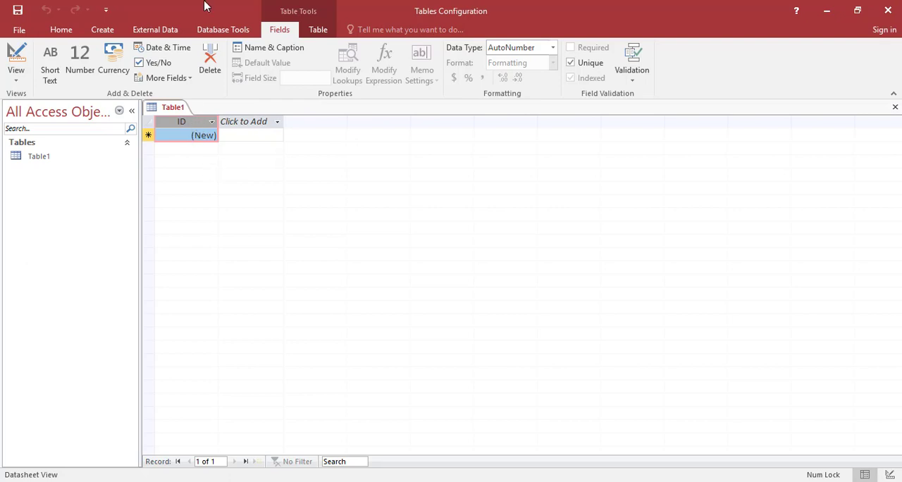
# Add two Short Text fields named FirstName and LastName to the table after the ID field.
pyautogui.click(265, 124)
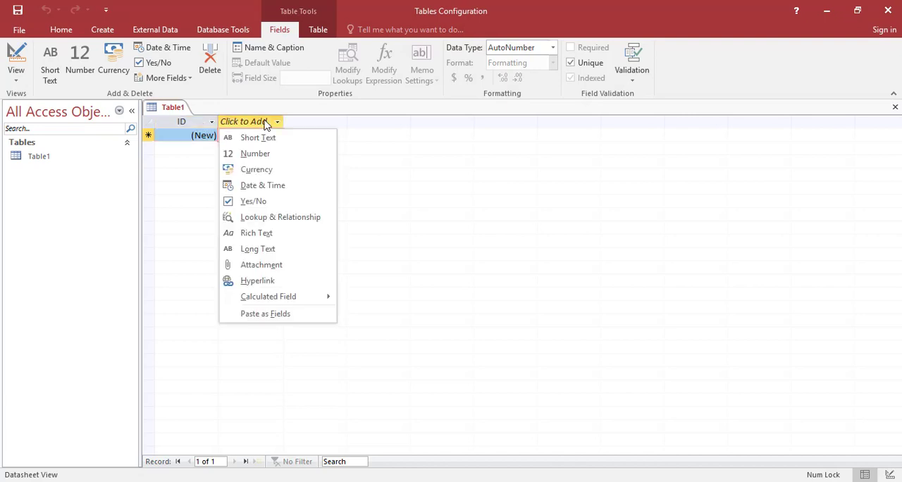
pyautogui.click(265, 138)
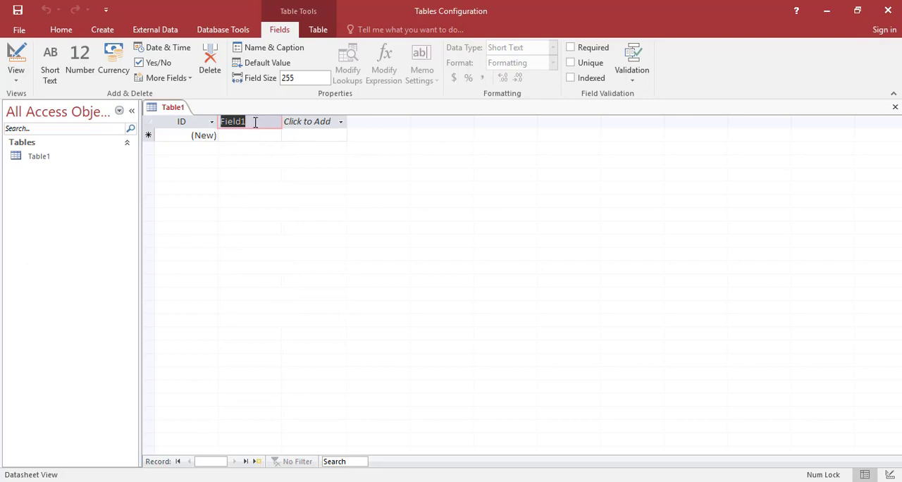
pyautogui.write('FirstName')
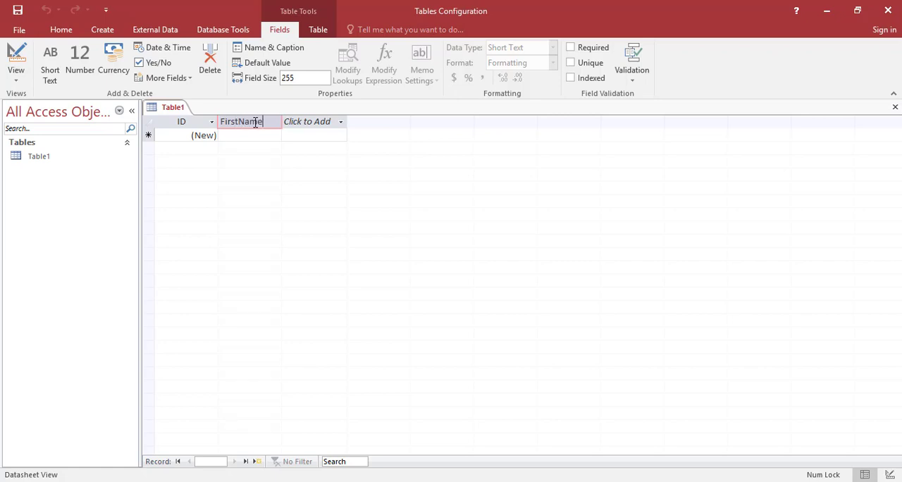
pyautogui.click(261, 135)
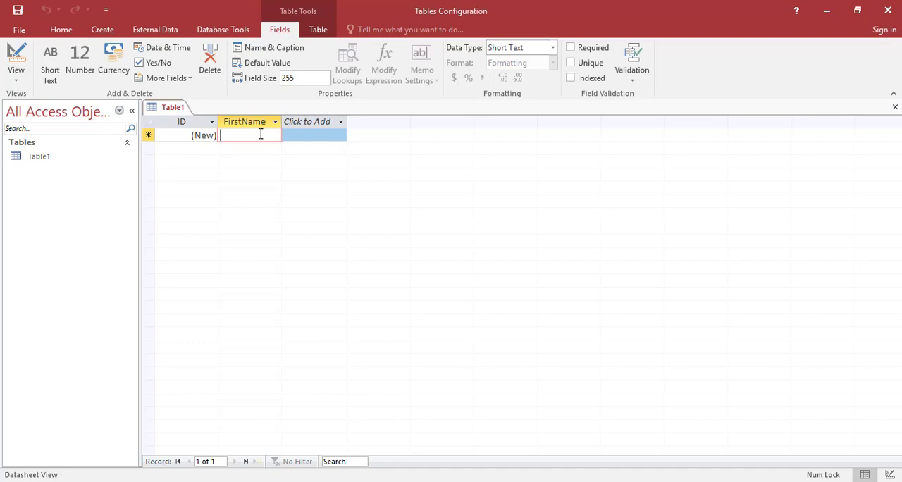
pyautogui.click(329, 126)
pyautogui.click(330, 137)
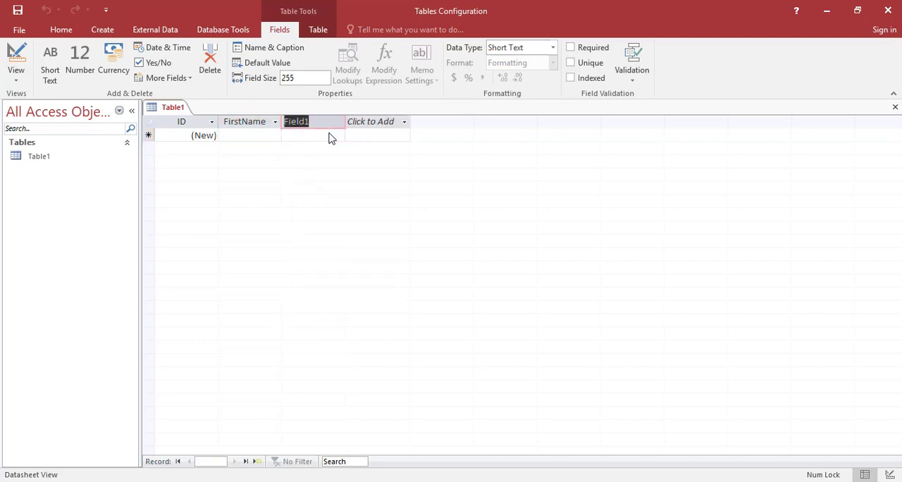
pyautogui.write('LastName')
pyautogui.click(331, 134)
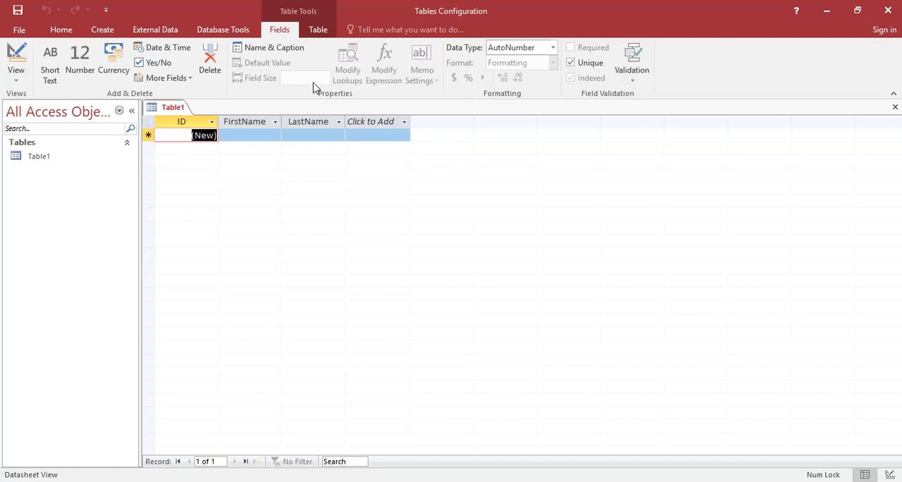
pyautogui.click(319, 32)
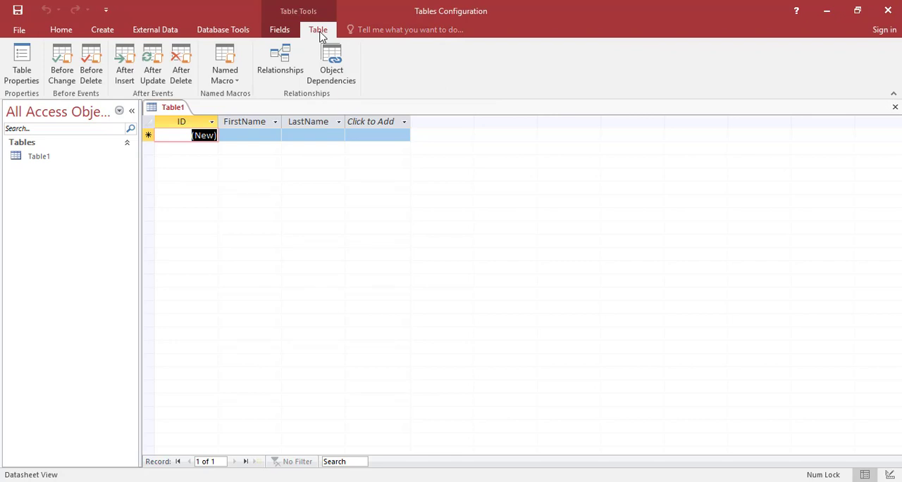
pyautogui.click(280, 31)
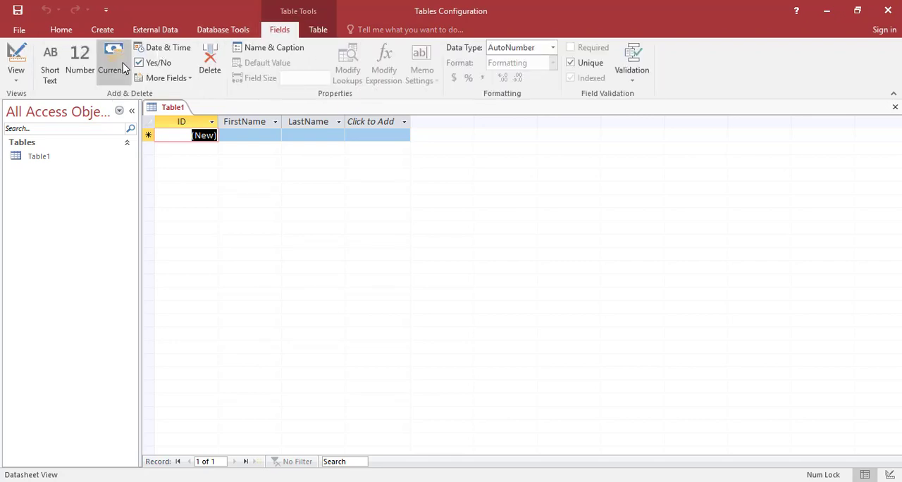
pyautogui.click(16, 79)
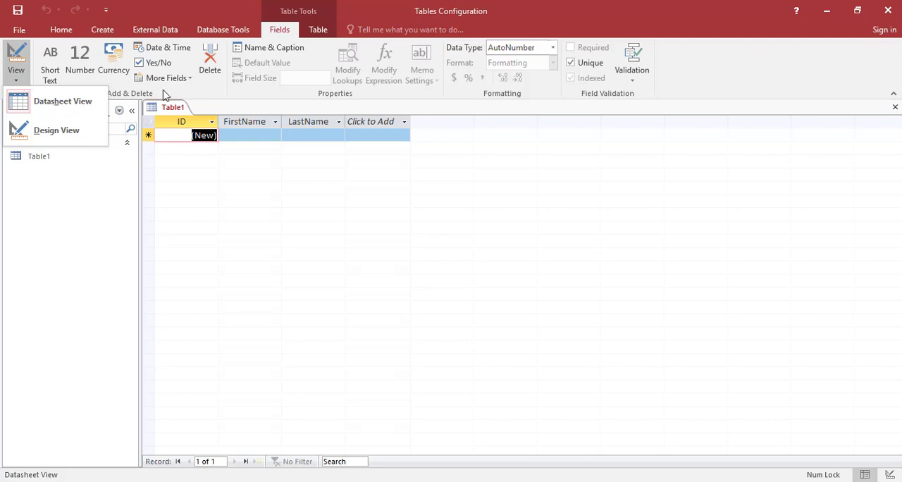
pyautogui.click(74, 98)
# Switch the table to Design View and save it under the name Employees.
pyautogui.click(19, 79)
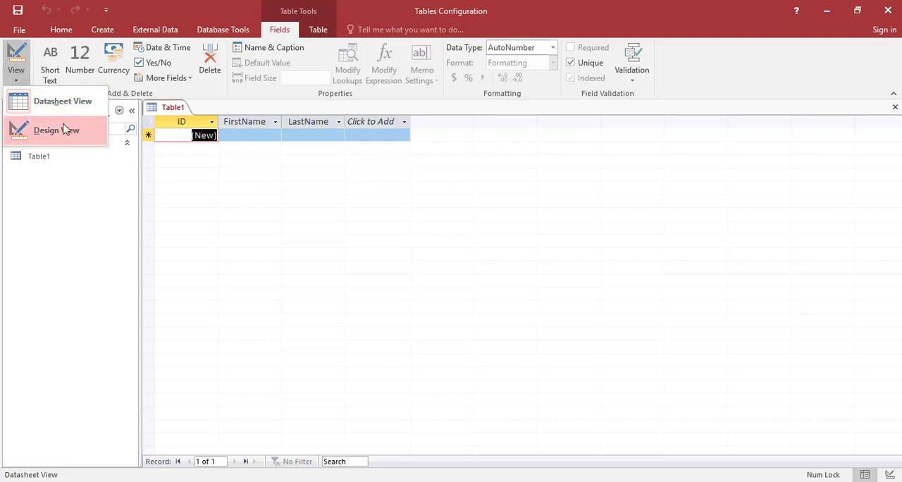
pyautogui.click(69, 131)
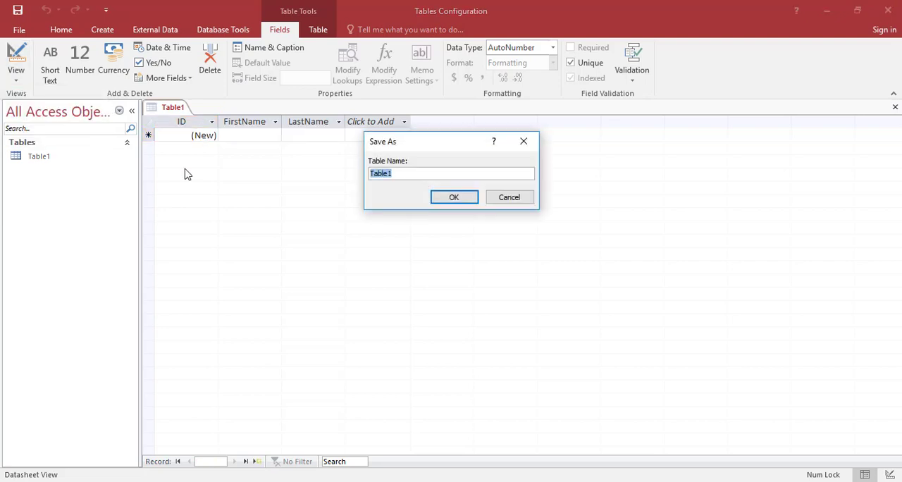
pyautogui.write('Employees')
pyautogui.press('Return')
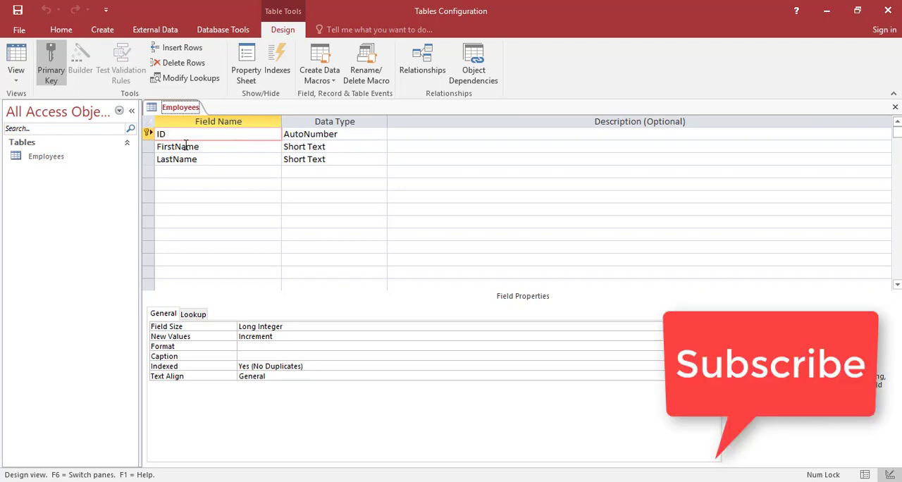
# Examine the rows and properties of the ID, FirstName and LastName fields, including the data types available for LastName.
pyautogui.click(349, 138)
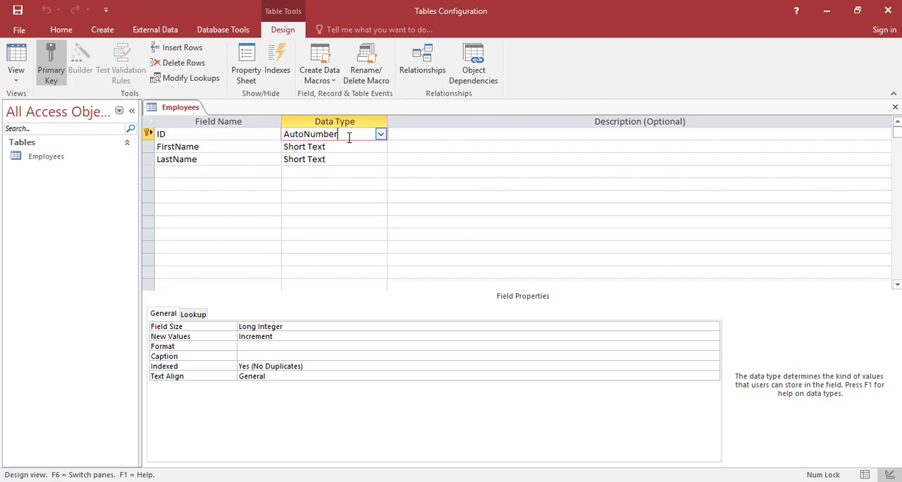
pyautogui.click(214, 136)
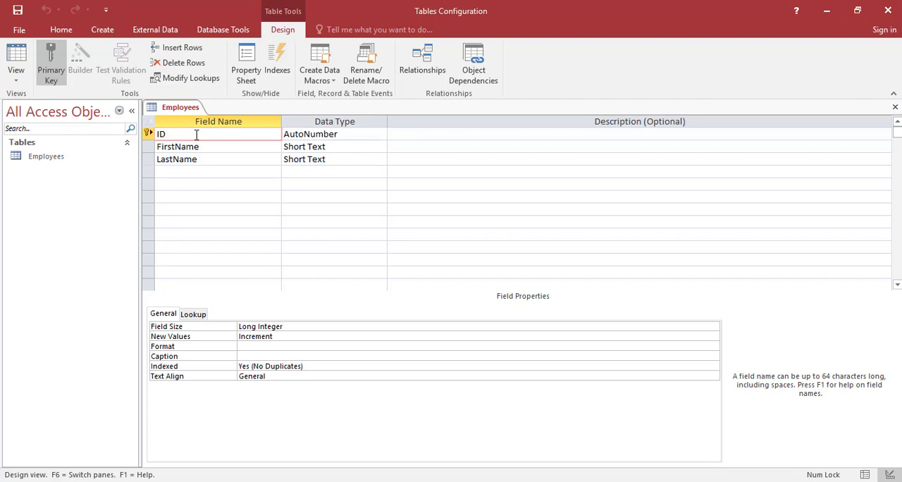
pyautogui.click(148, 134)
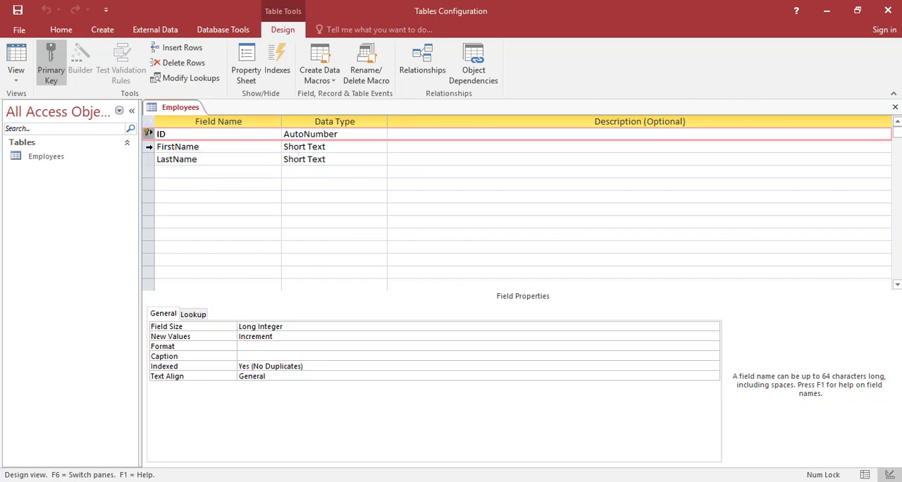
pyautogui.click(149, 146)
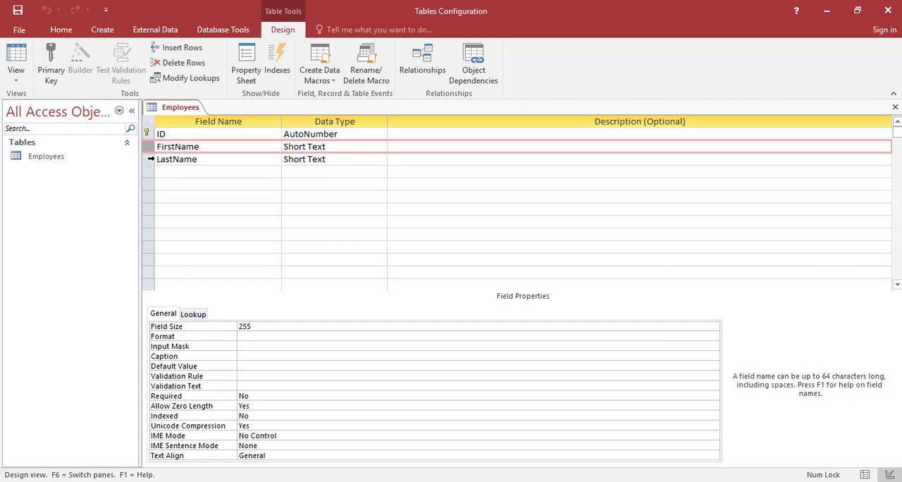
pyautogui.click(150, 159)
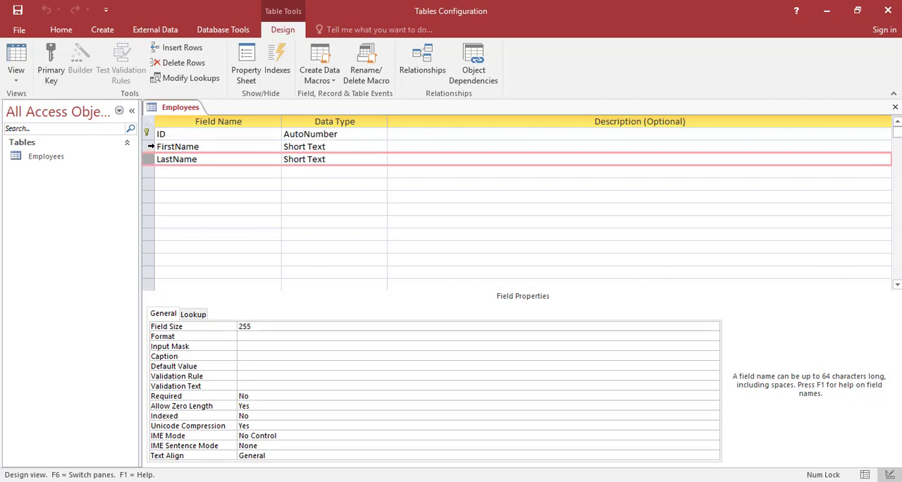
pyautogui.click(149, 147)
pyautogui.click(148, 133)
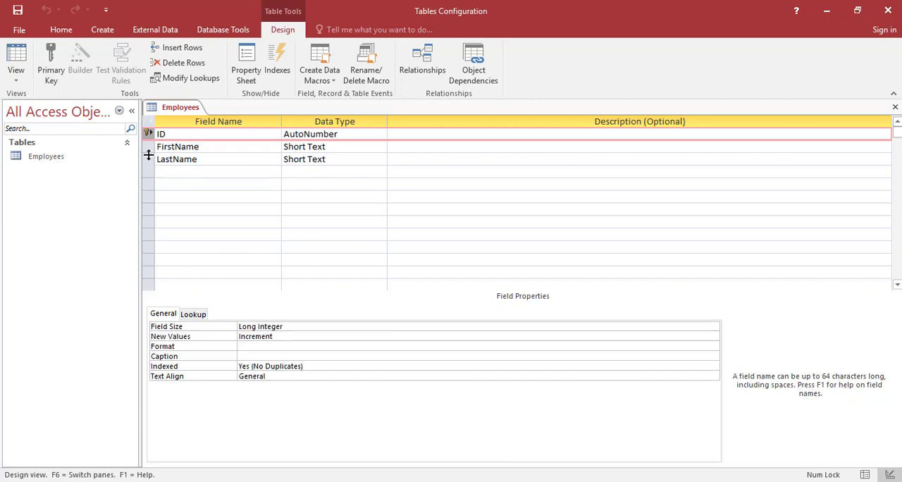
pyautogui.click(181, 172)
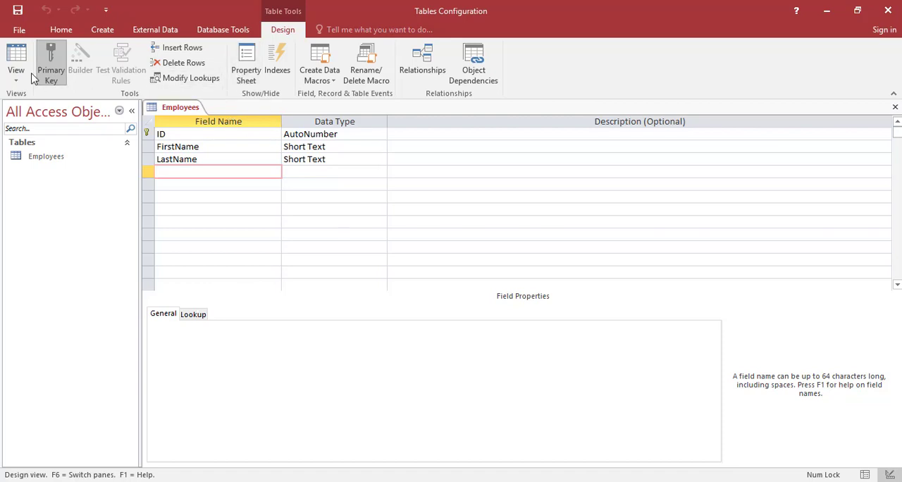
pyautogui.click(209, 158)
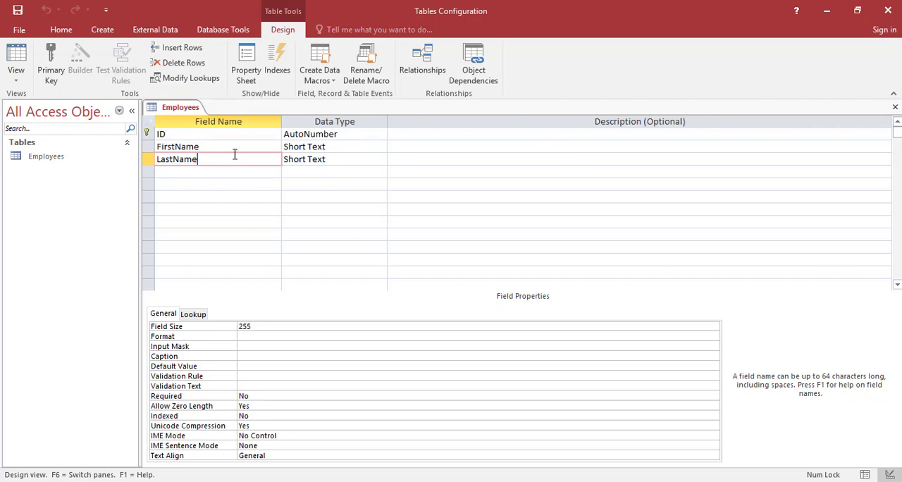
pyautogui.click(348, 159)
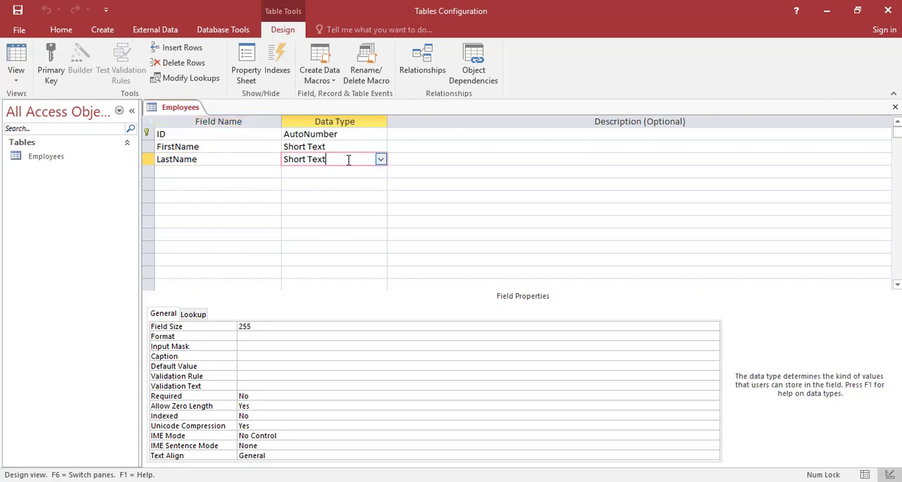
pyautogui.click(381, 160)
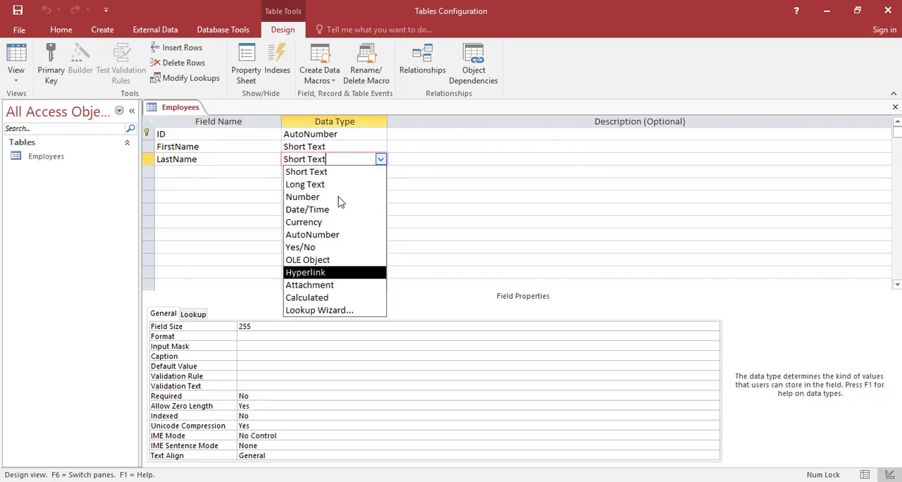
pyautogui.click(403, 163)
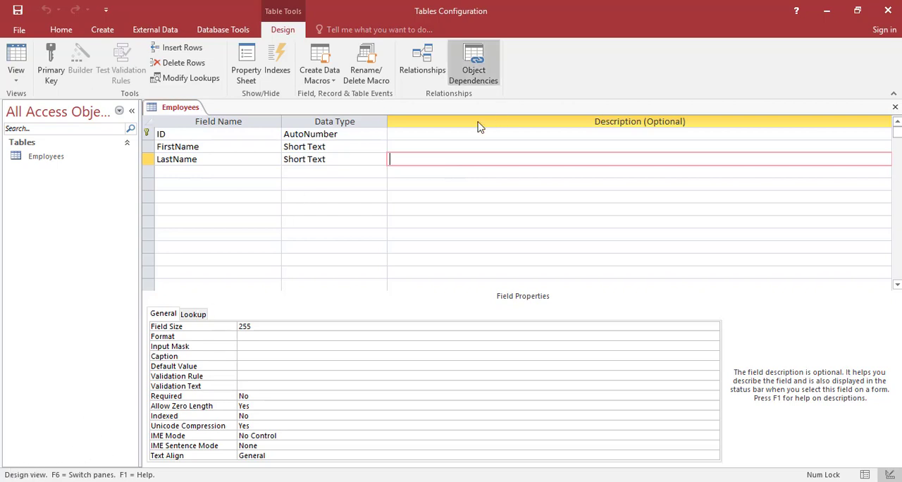
# Describe FirstName as "the first name of the employee" and LastName as "the last name of the employee".
pyautogui.click(410, 144)
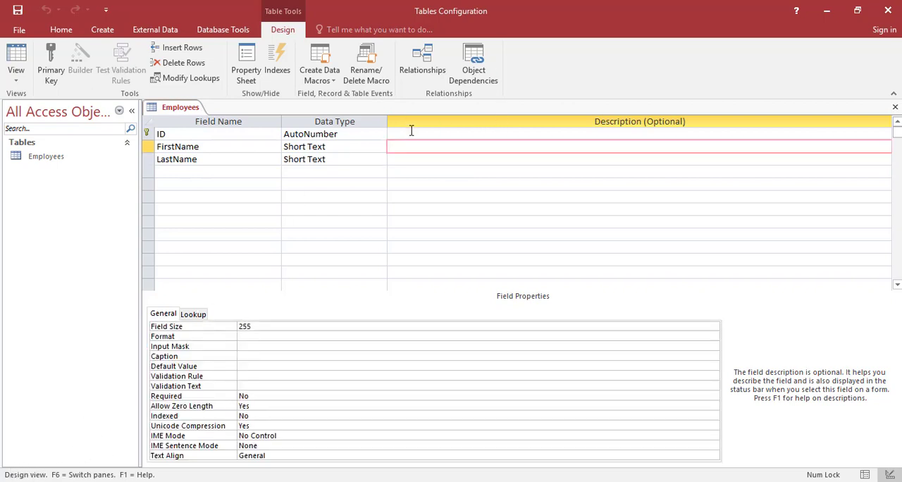
pyautogui.write('the first name of the employee')
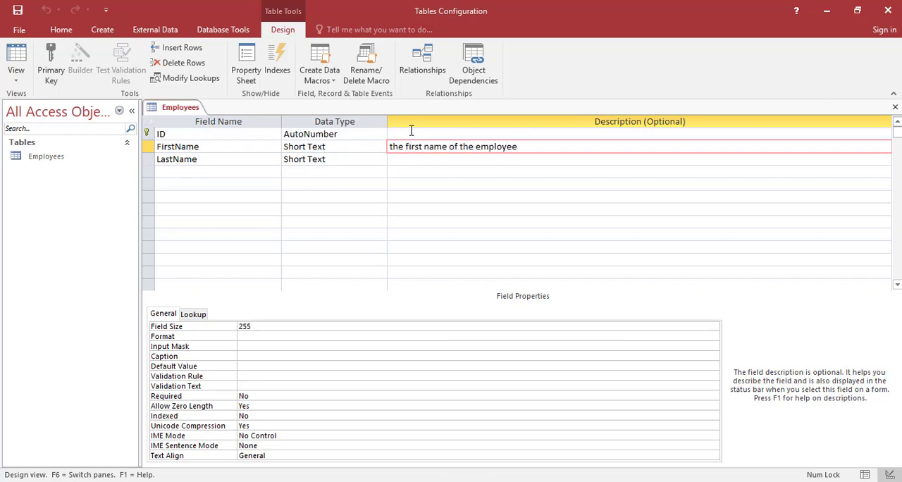
pyautogui.press('Down')
pyautogui.write('the l')
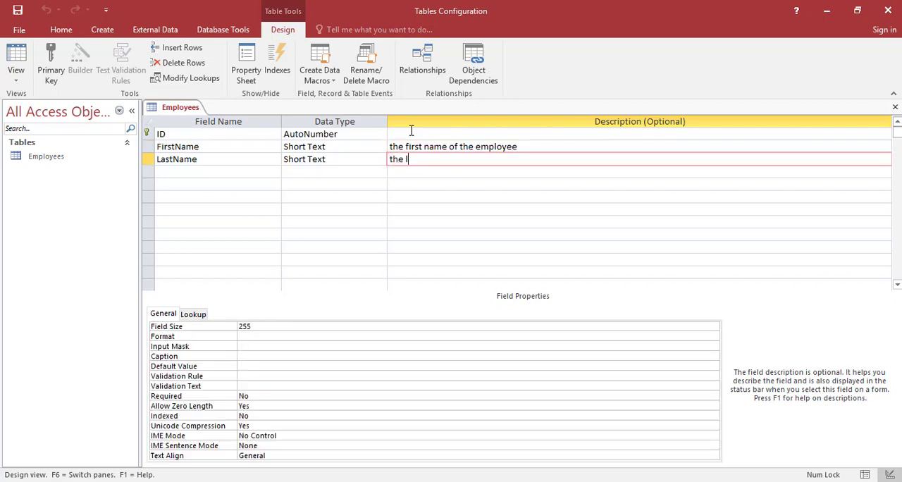
pyautogui.write('ast name of the employee')
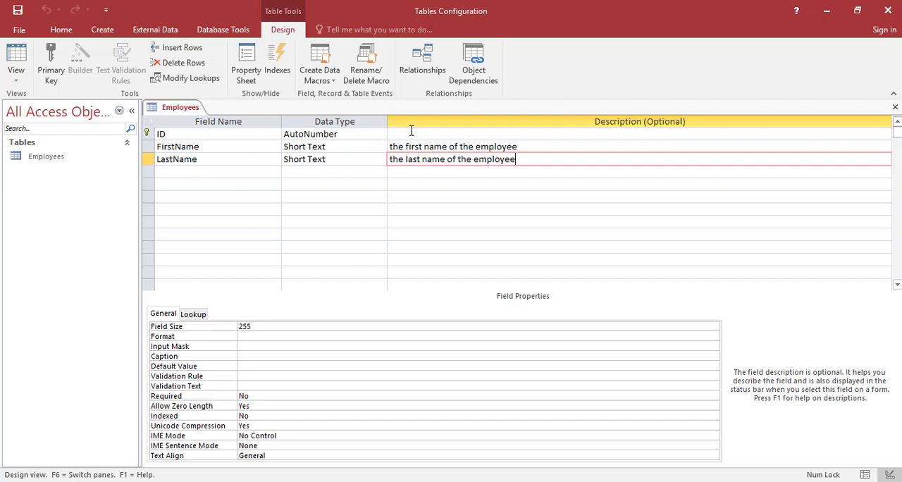
# Examine the rows and properties of the FirstName, LastName and ID fields, including the field size options for ID.
pyautogui.click(423, 147)
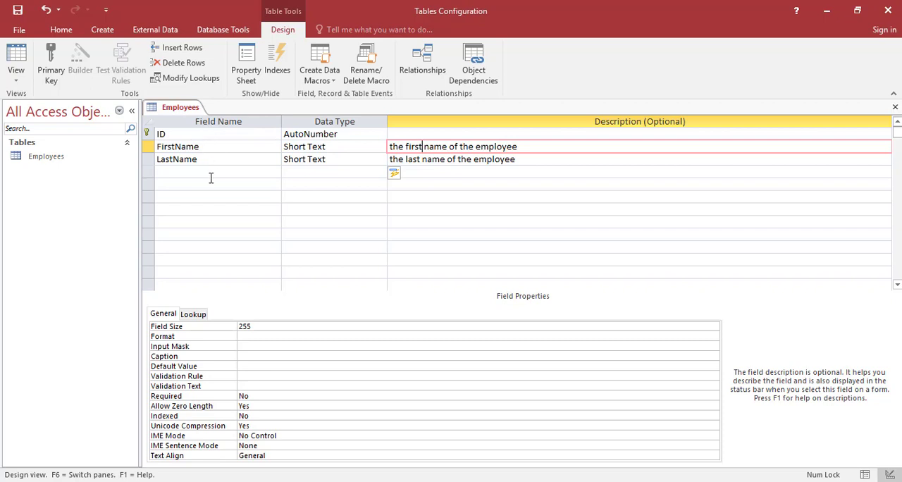
pyautogui.click(200, 160)
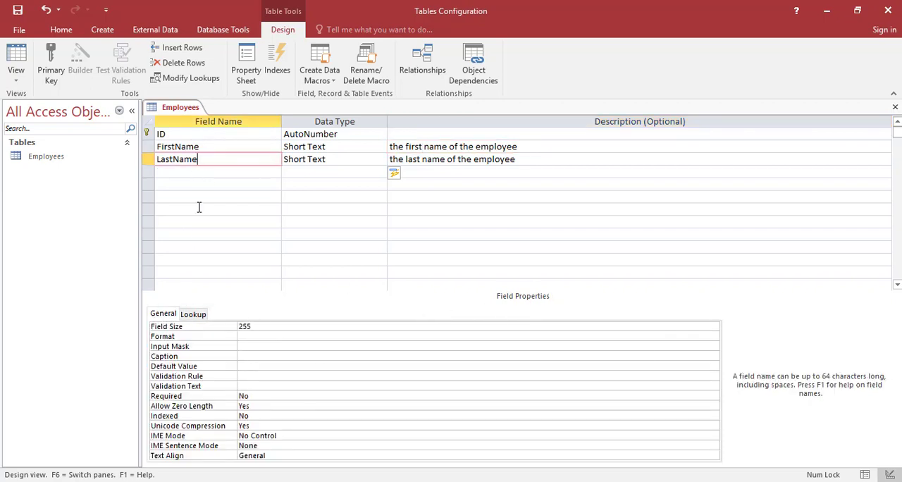
pyautogui.click(194, 145)
pyautogui.click(191, 133)
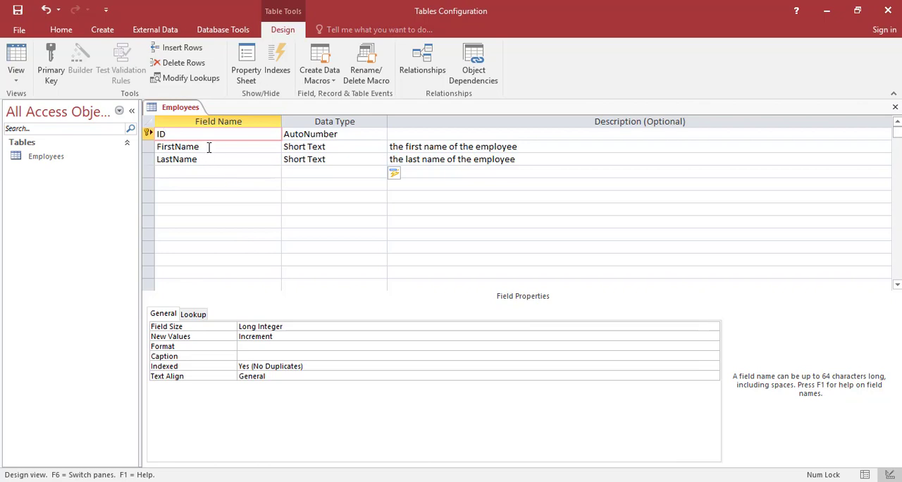
pyautogui.click(713, 327)
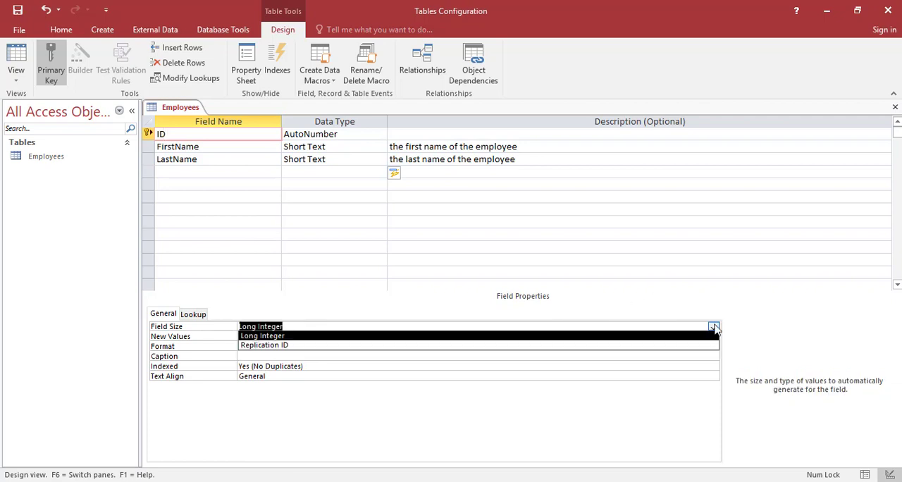
pyautogui.click(350, 135)
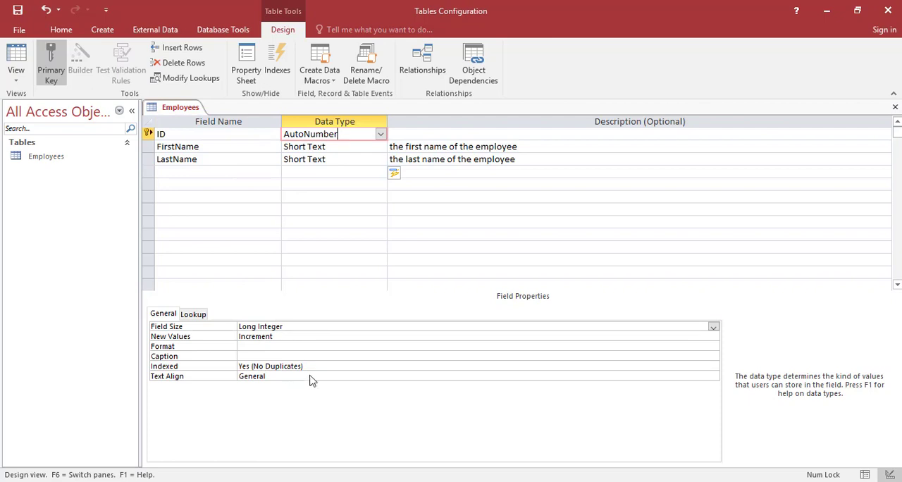
# Change the data type of LastName to Long Text and back to Short Text.
pyautogui.click(222, 163)
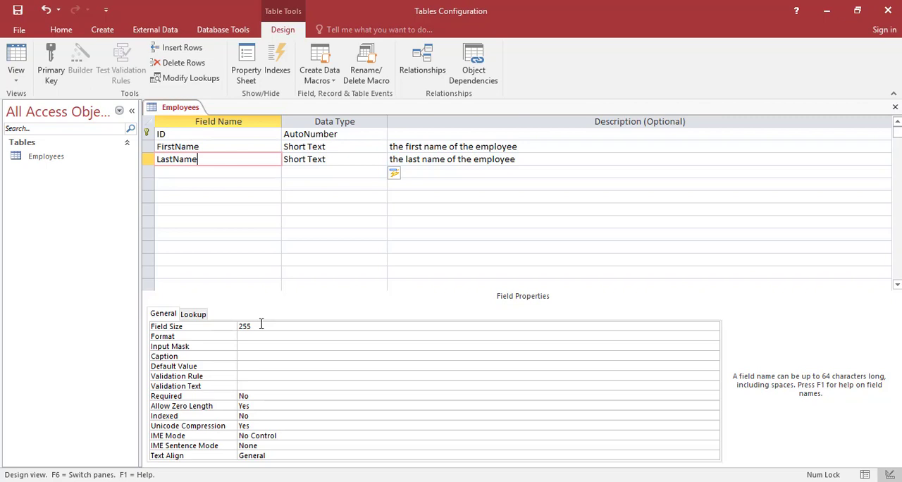
pyautogui.click(381, 159)
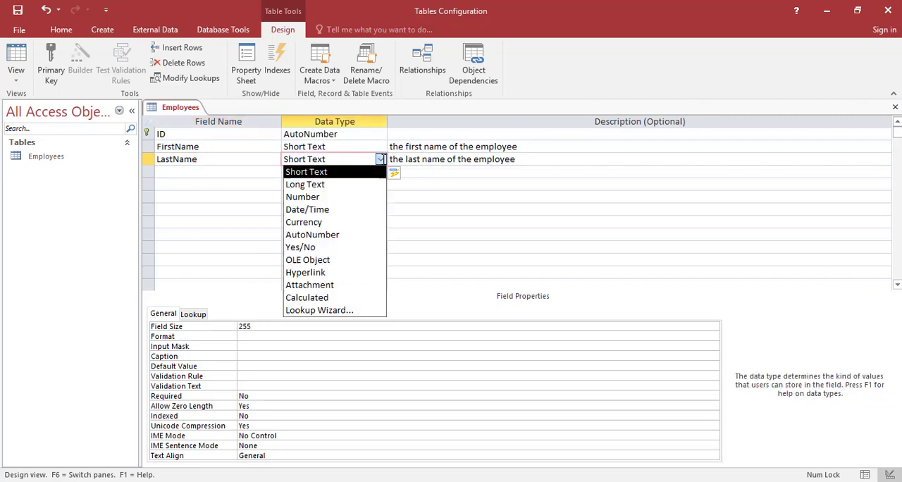
pyautogui.click(351, 185)
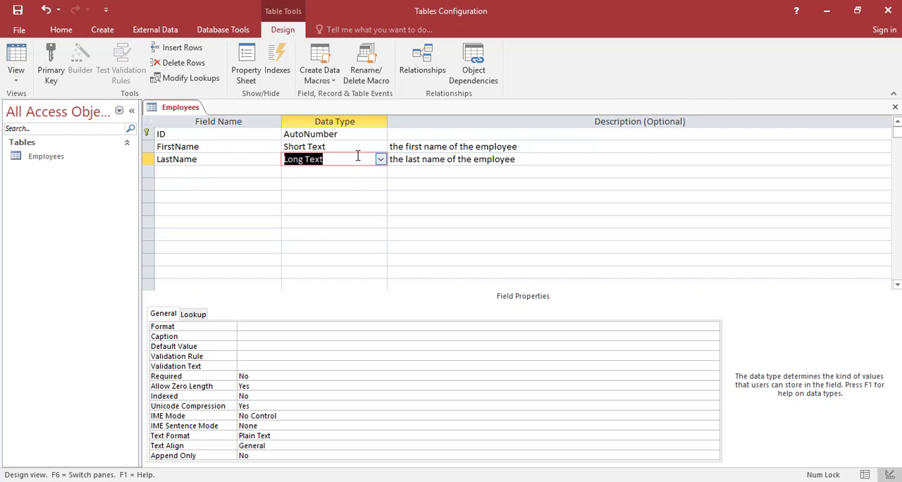
pyautogui.click(381, 159)
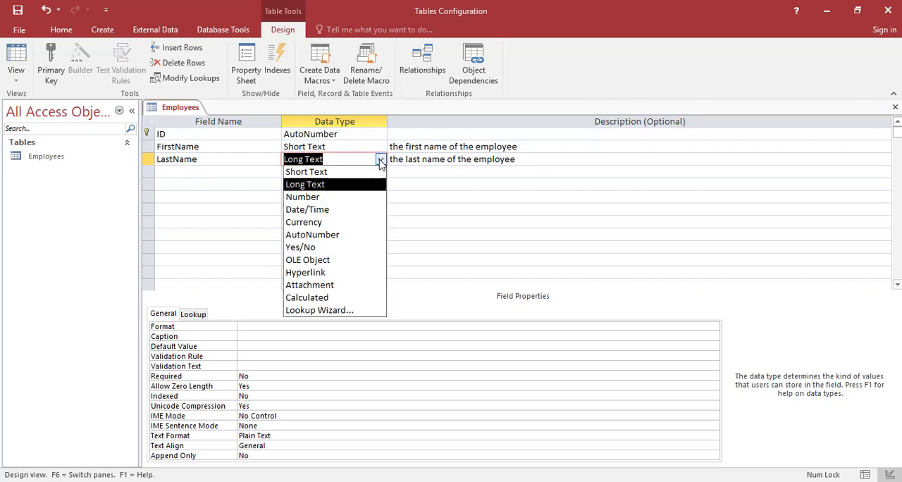
pyautogui.click(342, 174)
# Set the field size of the LastName field to 100 characters.
pyautogui.click(258, 169)
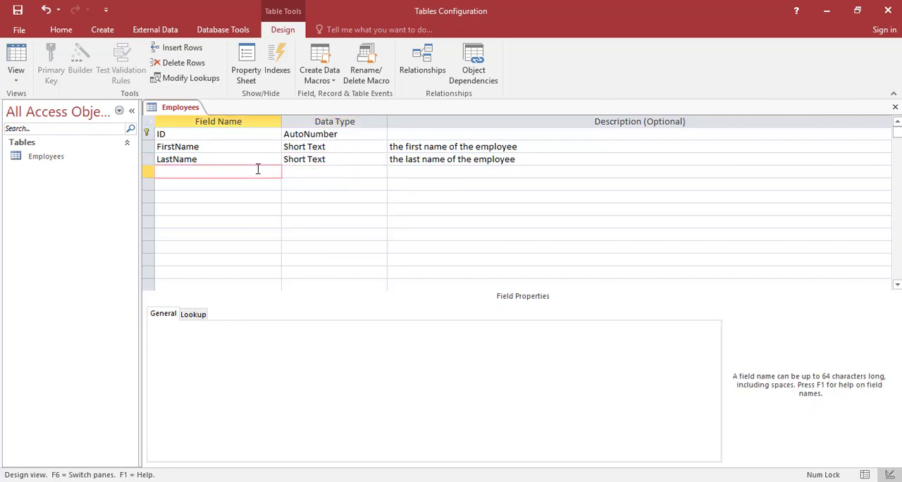
pyautogui.press('Up')
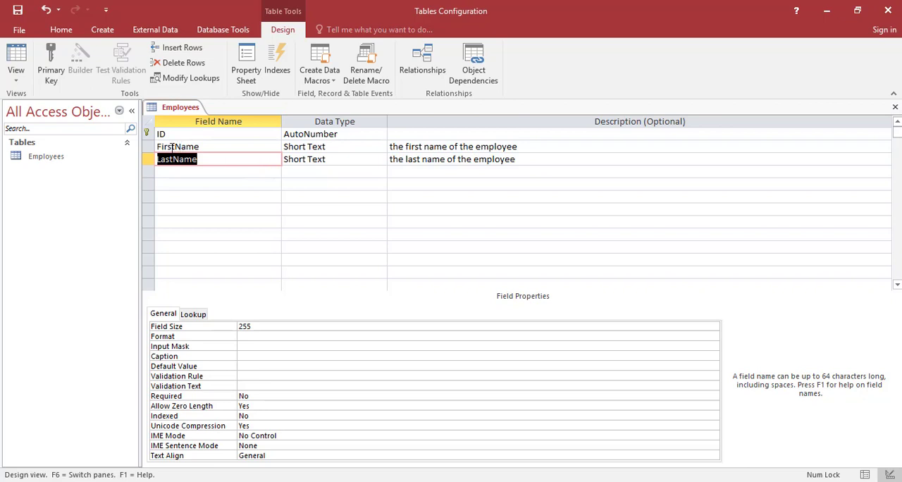
pyautogui.click(206, 160)
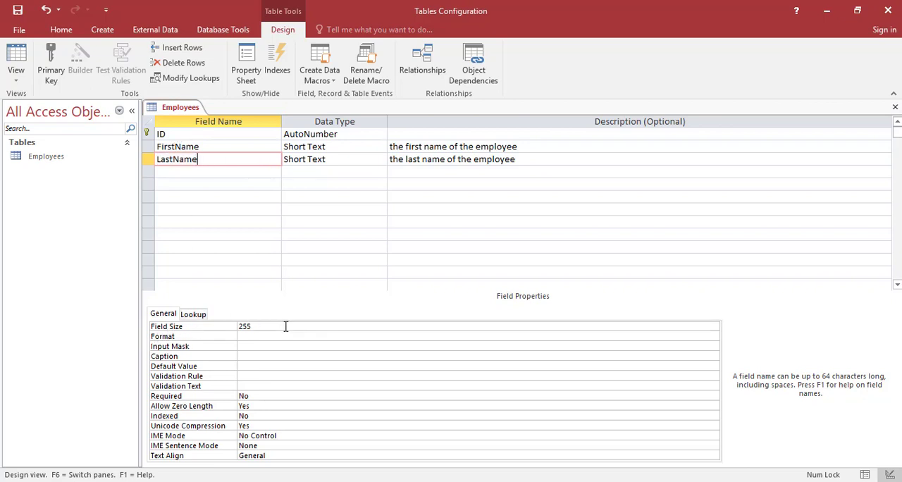
pyautogui.moveTo(285, 326); pyautogui.dragTo(216, 320)
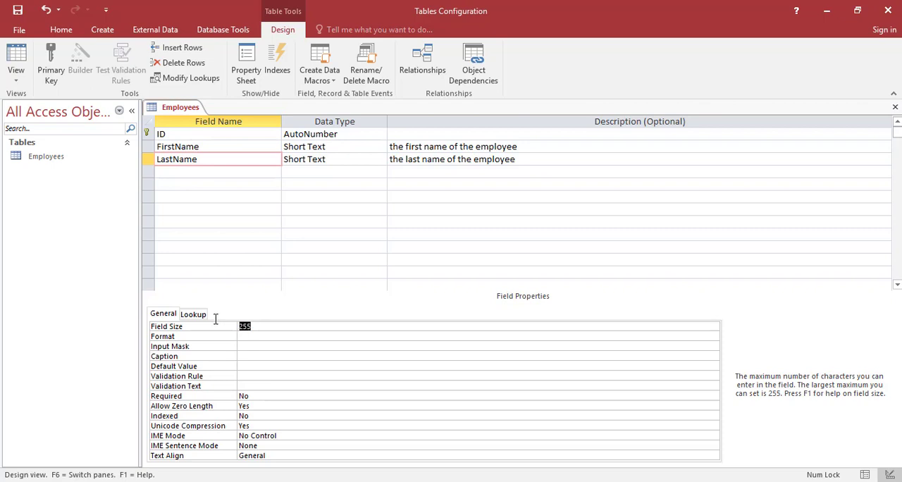
pyautogui.write('100')
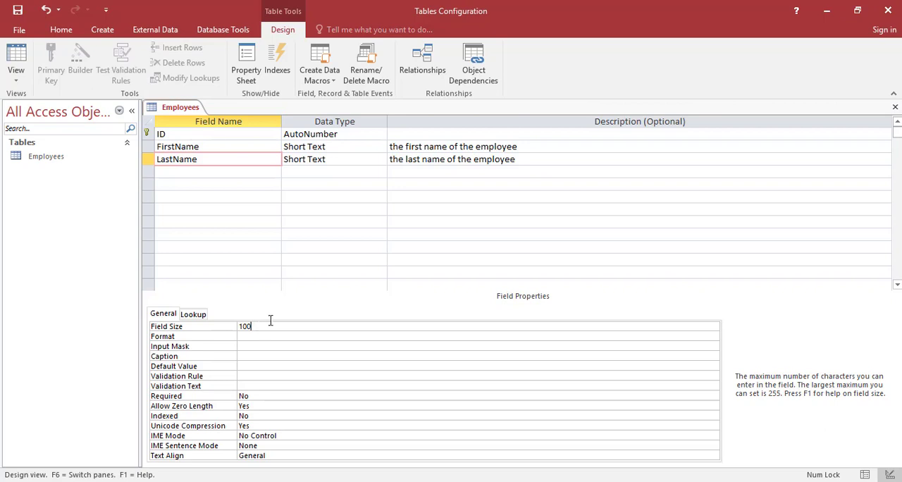
# Examine the Format, Input Mask and Caption properties of the LastName field, including the available format choices.
pyautogui.click(313, 338)
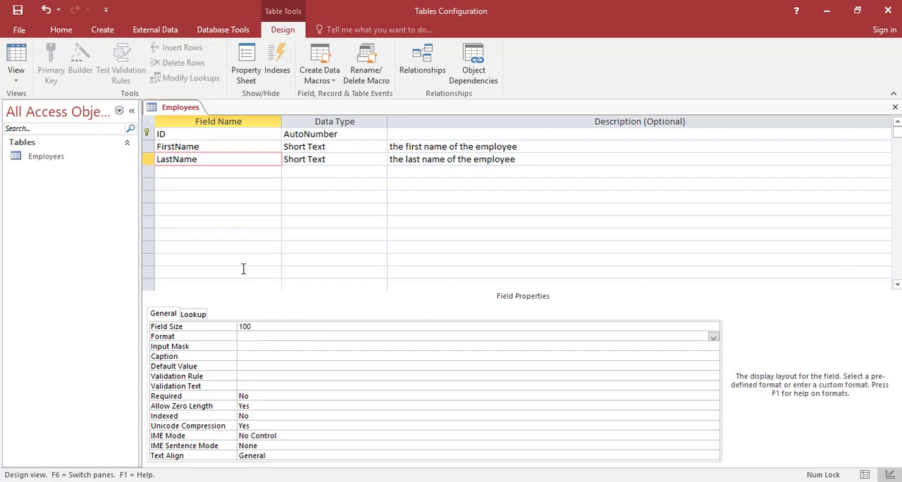
pyautogui.click(713, 337)
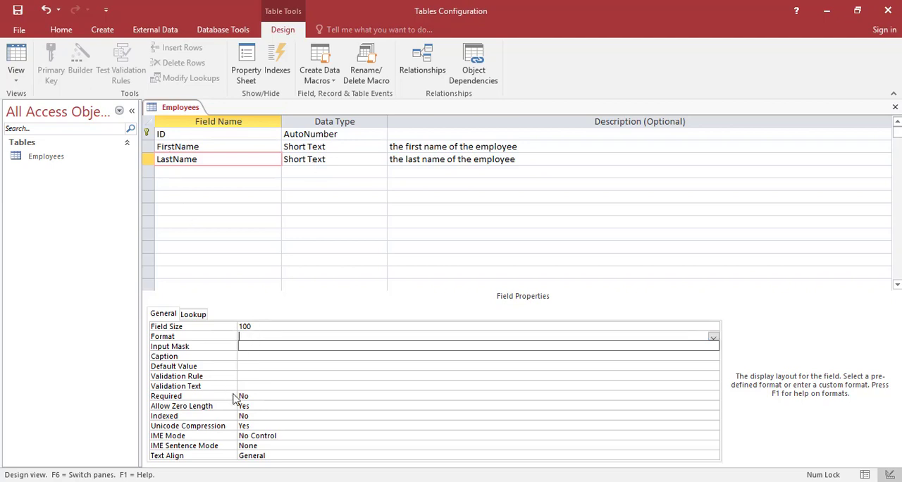
pyautogui.click(266, 416)
pyautogui.click(250, 345)
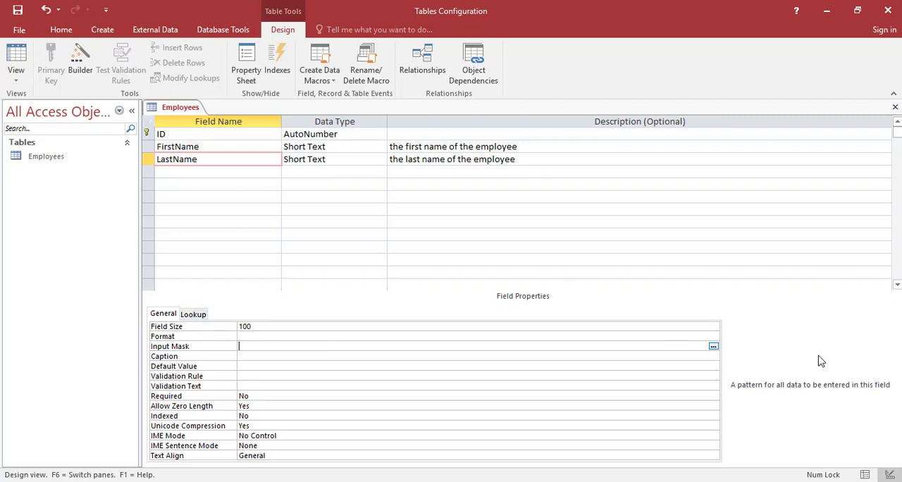
pyautogui.click(355, 335)
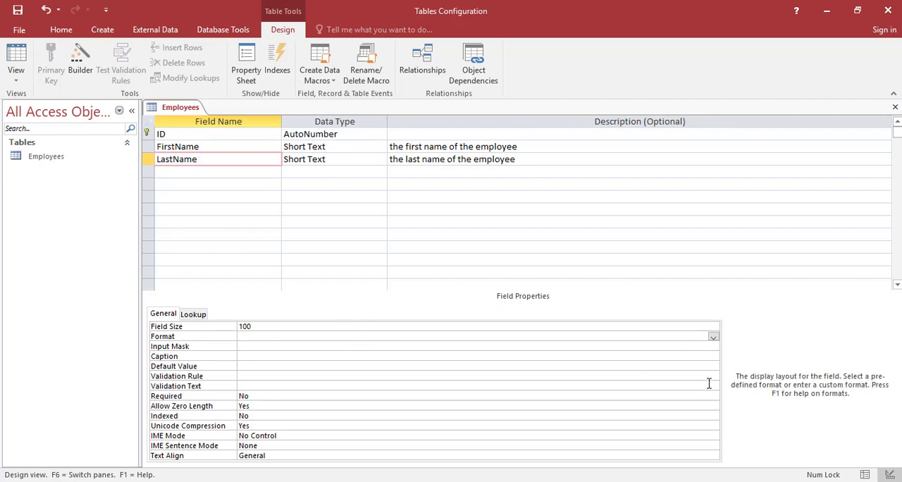
pyautogui.click(286, 349)
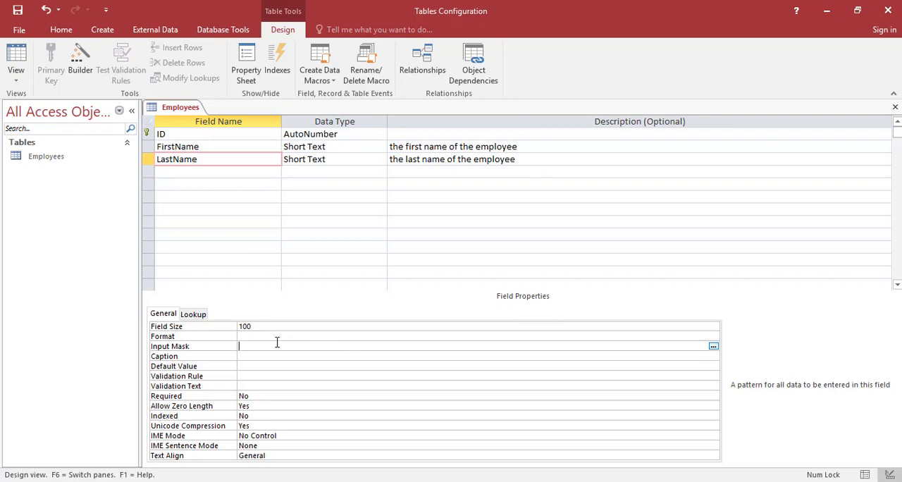
pyautogui.click(276, 357)
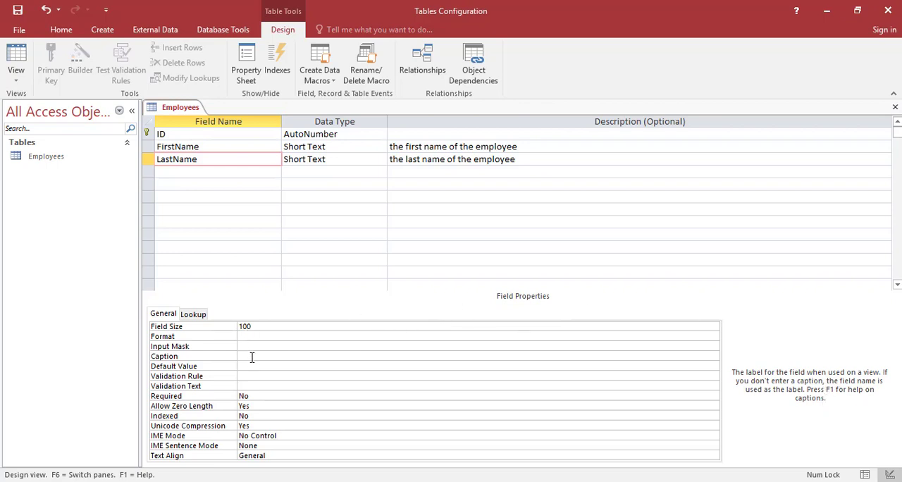
# Rename the LastName field to the short name In.
pyautogui.click(203, 158)
pyautogui.press('BackSpace')
pyautogui.press('BackSpace')
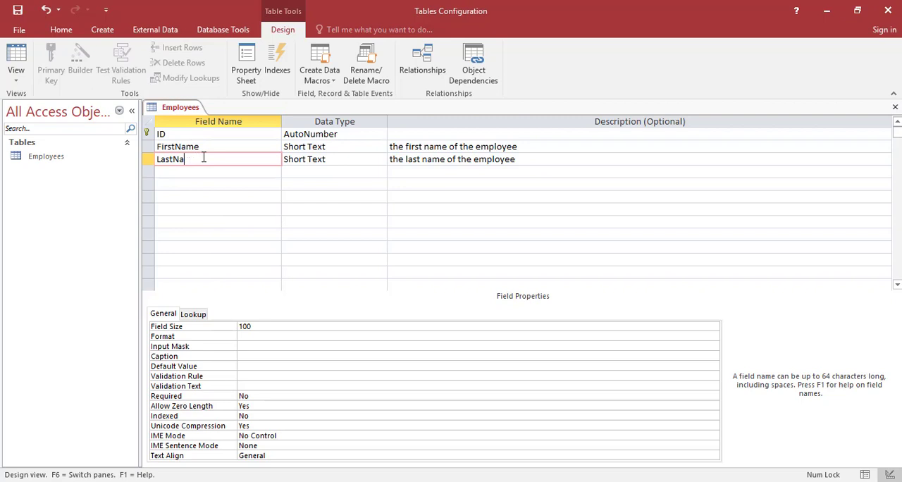
pyautogui.press('BackSpace')
pyautogui.press('BackSpace')
pyautogui.press('BackSpace')
pyautogui.press('BackSpace')
pyautogui.press('BackSpace')
pyautogui.press('BackSpace')
pyautogui.write('In')
pyautogui.press('Down')
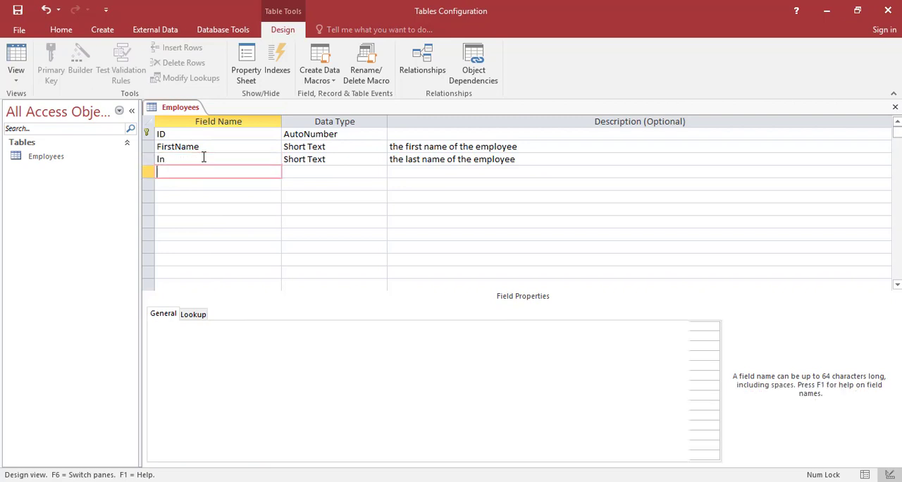
# Give the In field the caption "Last Name" and compare it with the field's name.
pyautogui.click(196, 160)
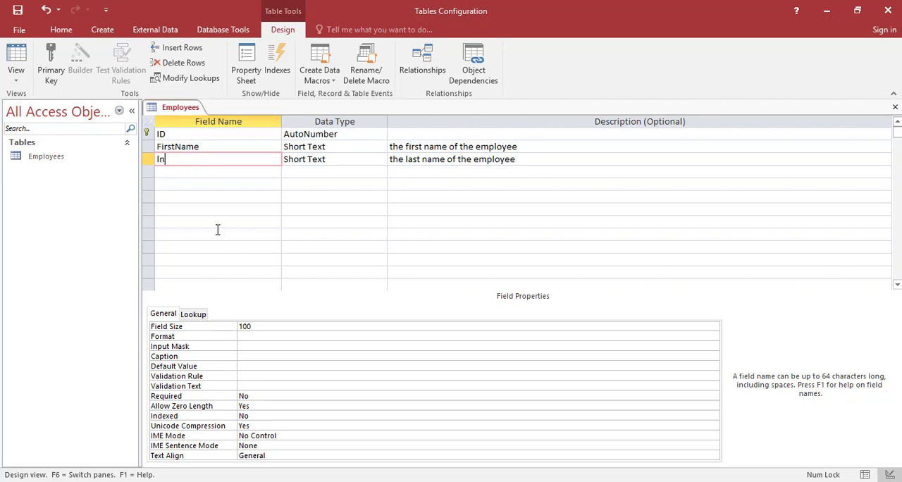
pyautogui.click(258, 358)
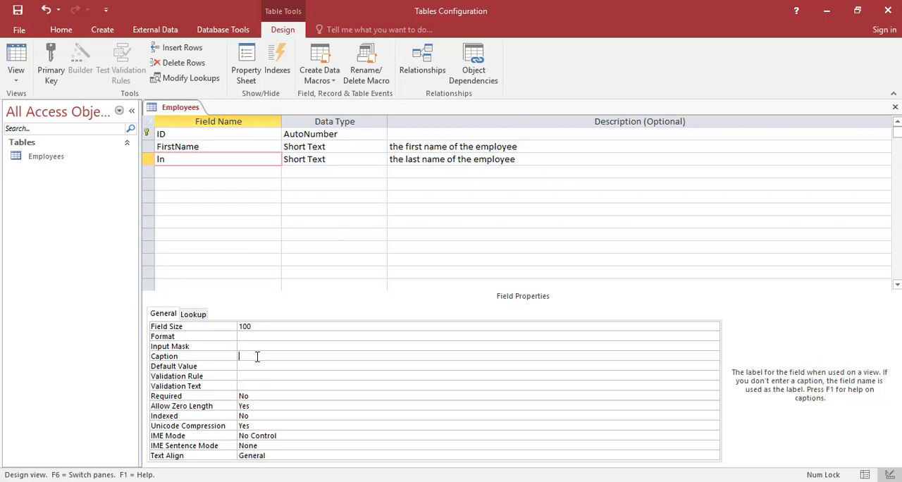
pyautogui.write('Last Name')
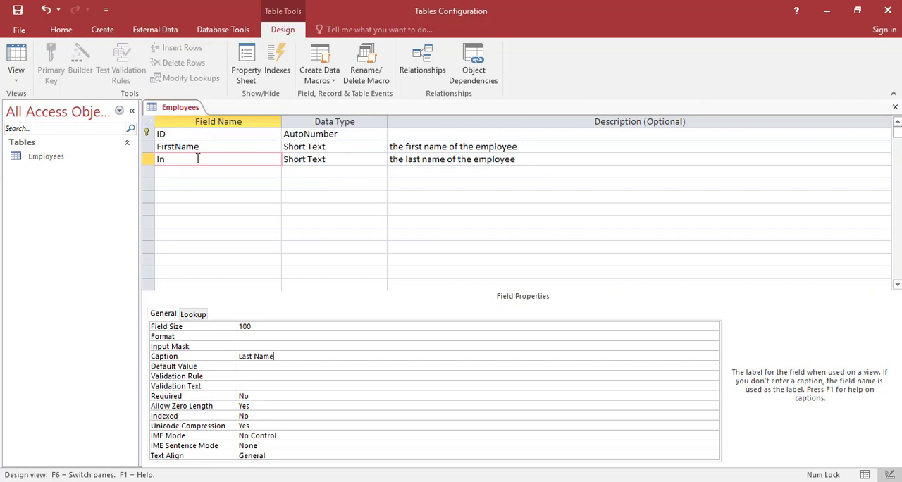
pyautogui.moveTo(288, 355); pyautogui.dragTo(240, 352)
pyautogui.click(239, 353)
pyautogui.moveTo(165, 156); pyautogui.dragTo(151, 155)
pyautogui.click(150, 156)
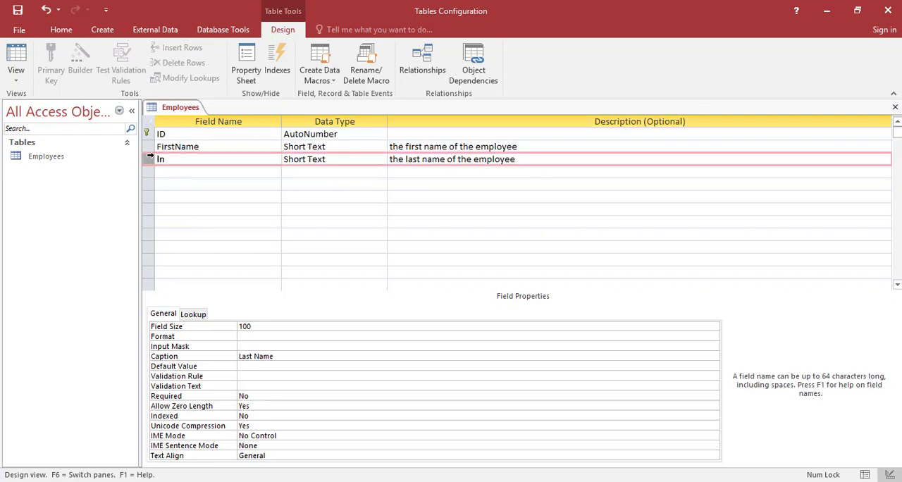
# Clear the caption of the In field.
pyautogui.click(191, 159)
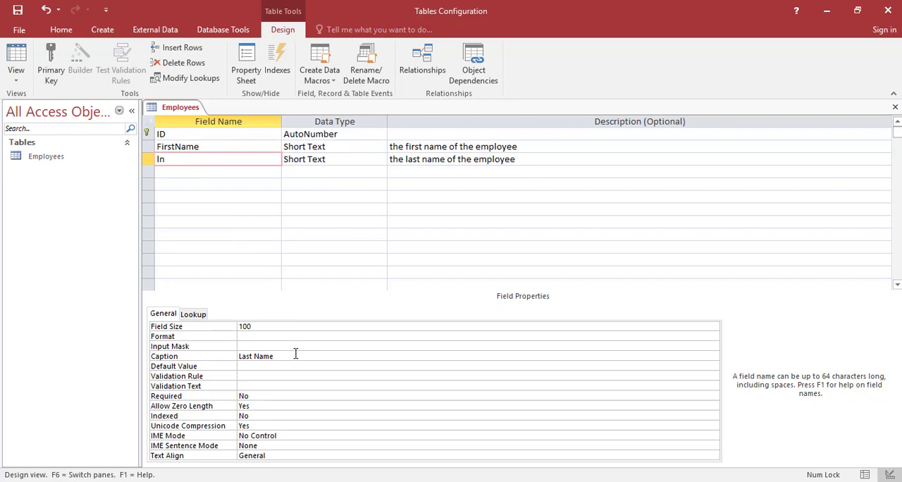
pyautogui.moveTo(273, 356); pyautogui.dragTo(204, 351)
pyautogui.press('Delete')
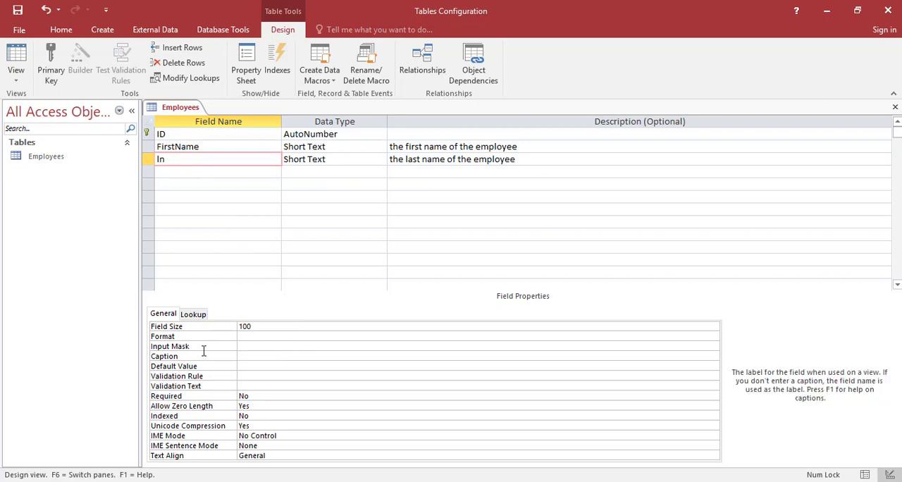
# Try the reserved words Name and Date as names for the In field, accepting the warning each time.
pyautogui.click(148, 159)
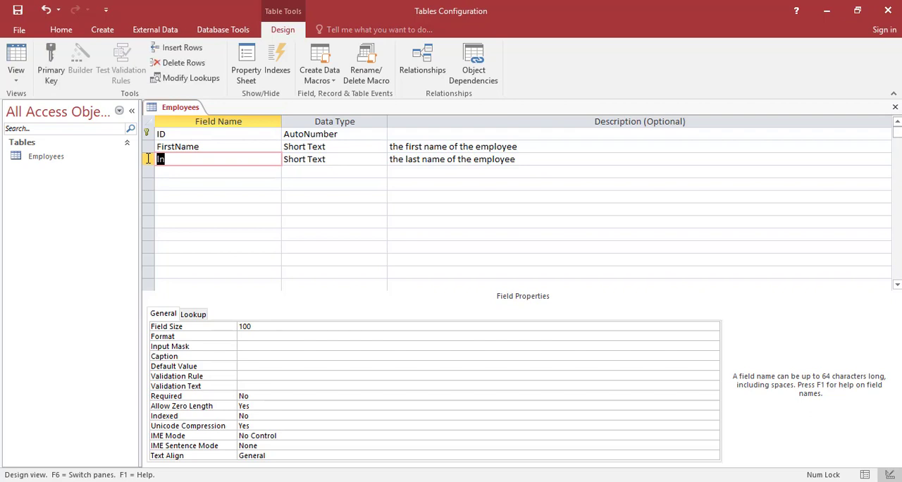
pyautogui.write('Name')
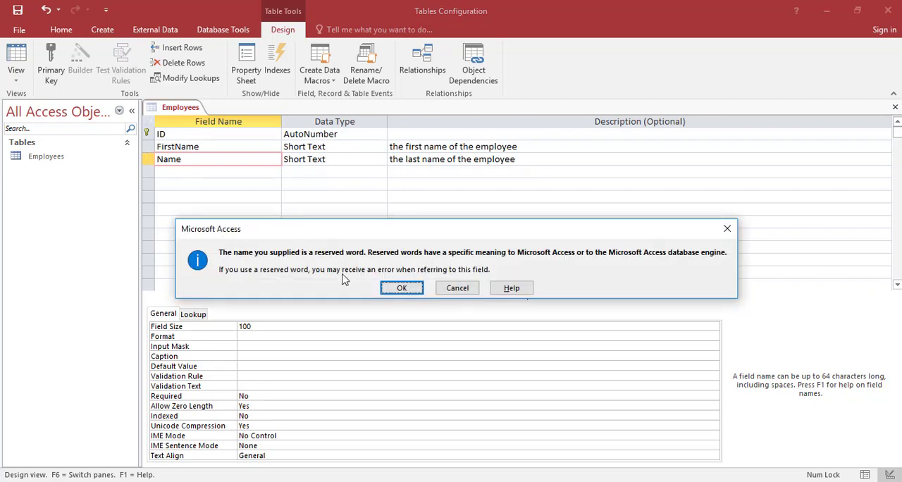
pyautogui.click(403, 286)
pyautogui.hotkey('shift', 'Tab')
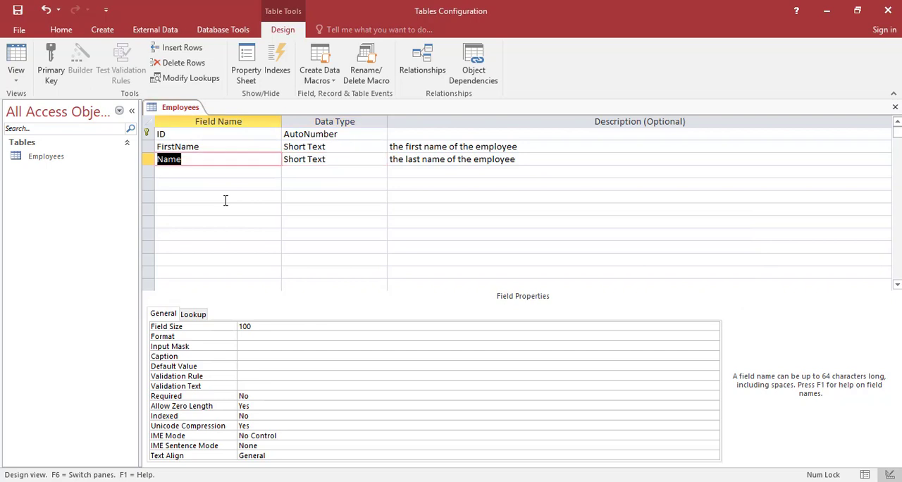
pyautogui.write('Date')
pyautogui.press('Tab')
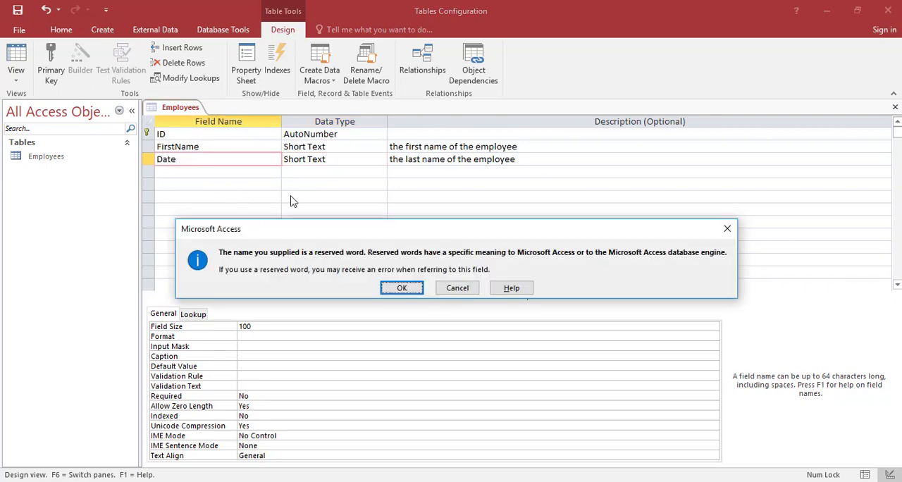
pyautogui.click(402, 288)
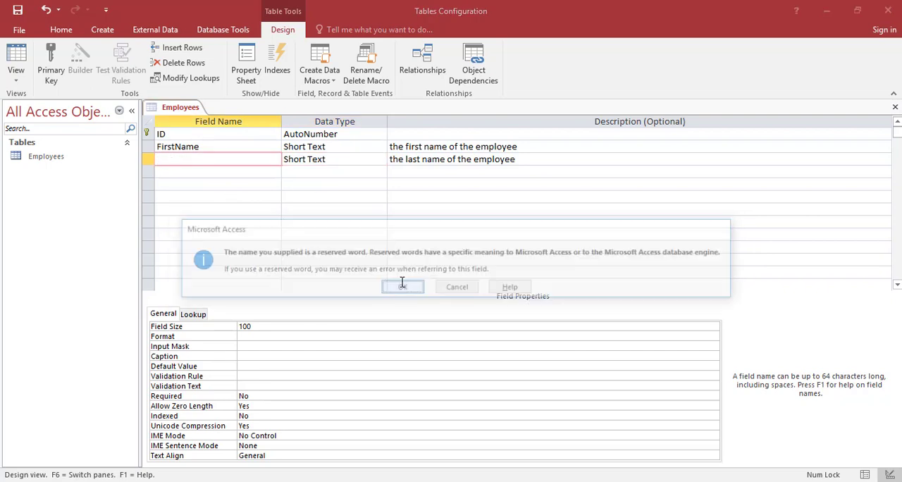
# Rename the Date field back to LastName.
pyautogui.doubleClick(179, 158)
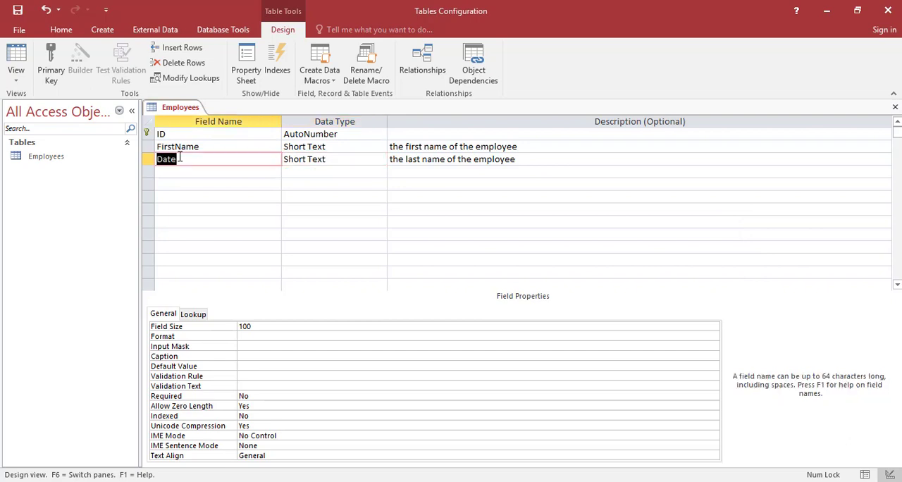
pyautogui.write('N')
pyautogui.press('BackSpace')
pyautogui.write('LastName')
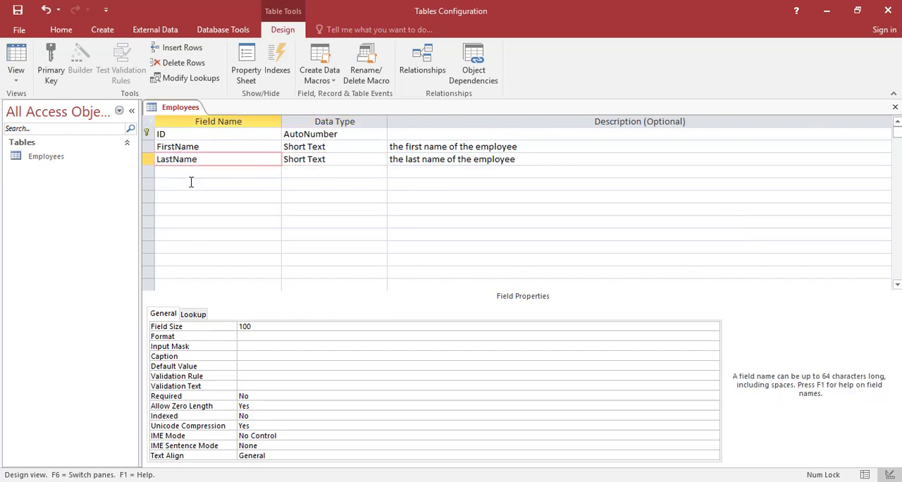
# Add a DOB field with the Date/Time data type below LastName in the Employees table.
pyautogui.click(190, 170)
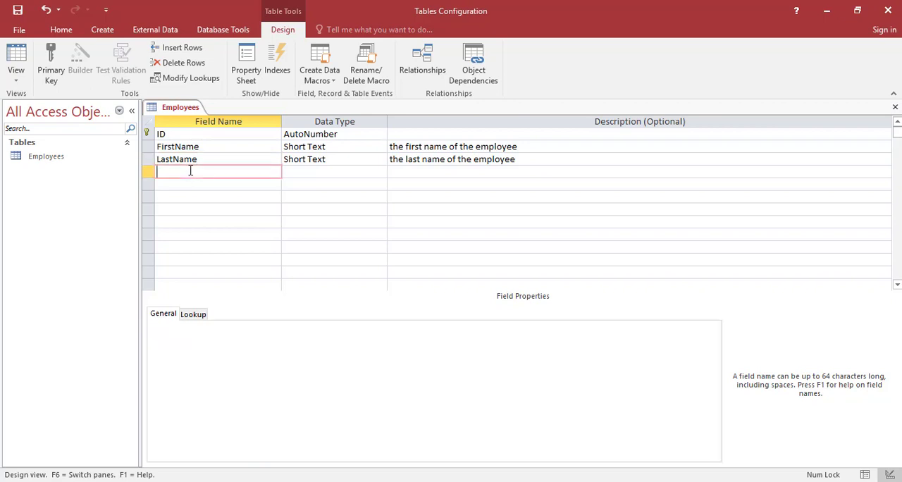
pyautogui.write('DO')
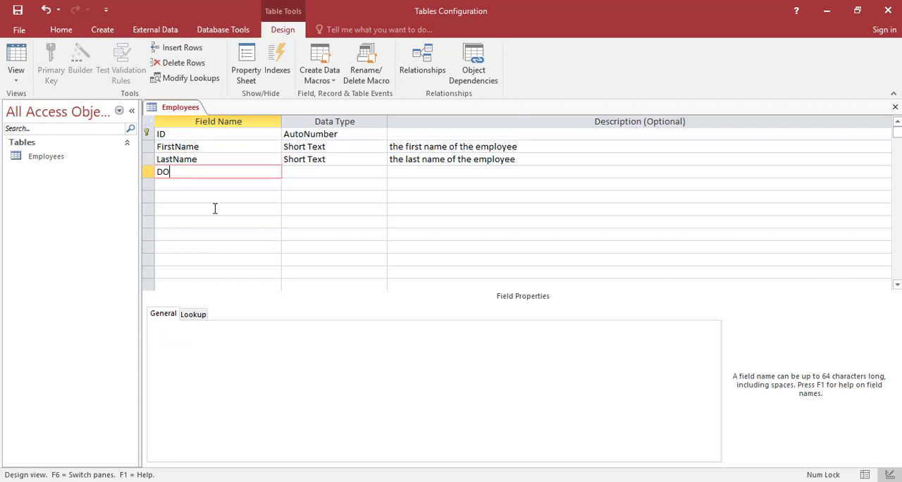
pyautogui.write('B')
pyautogui.press('Tab')
pyautogui.write('da')
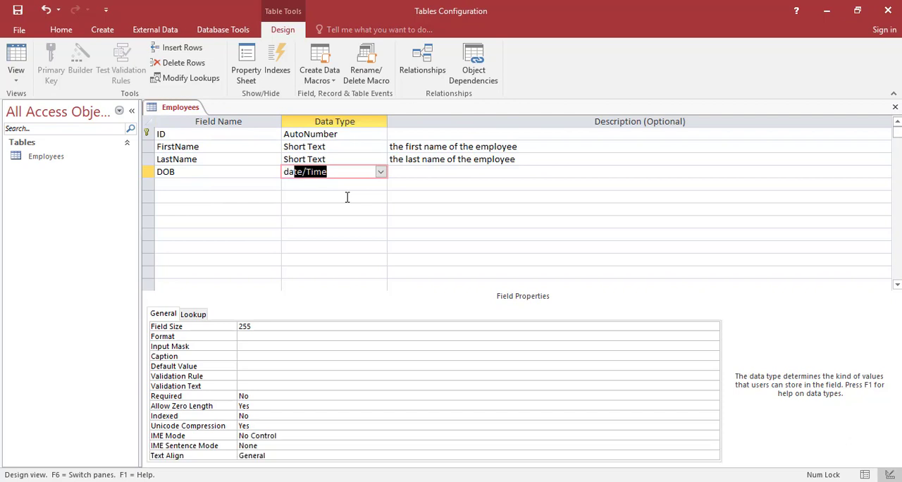
pyautogui.write('t')
pyautogui.press('Tab')
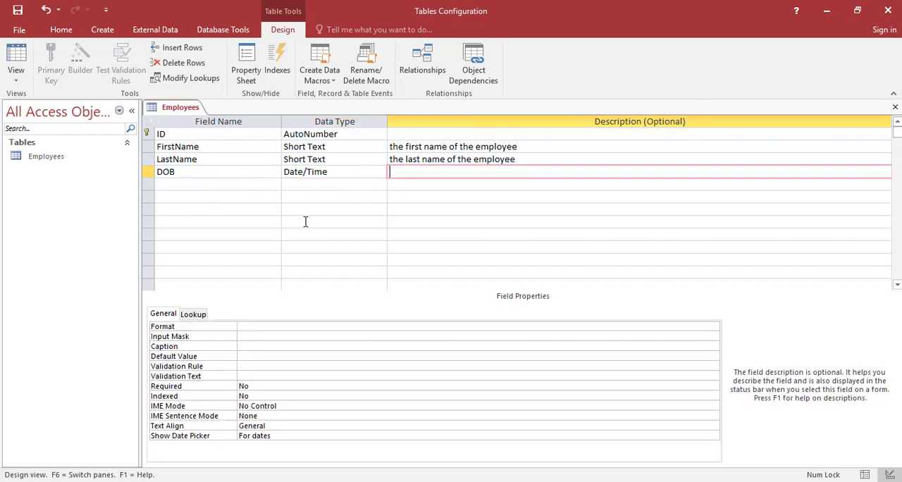
# Describe the DOB field as "the date that the employee was born".
pyautogui.write('the date that the employee was born')
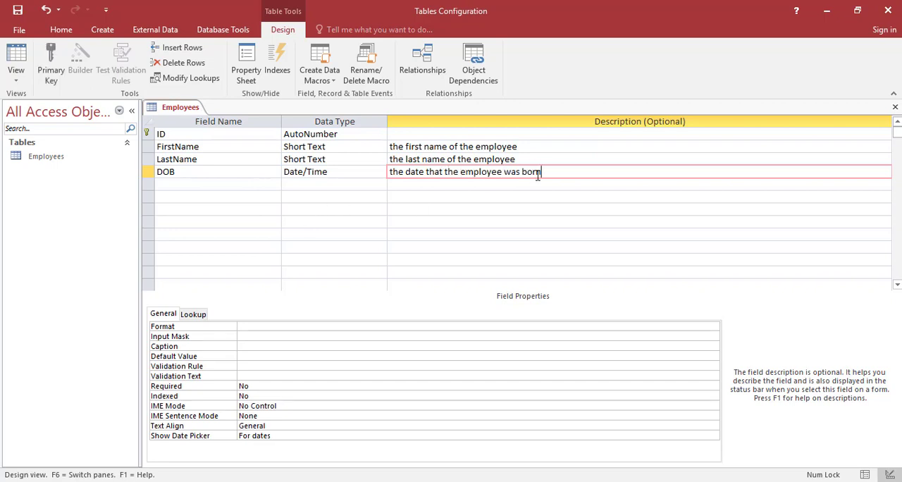
pyautogui.click(390, 171)
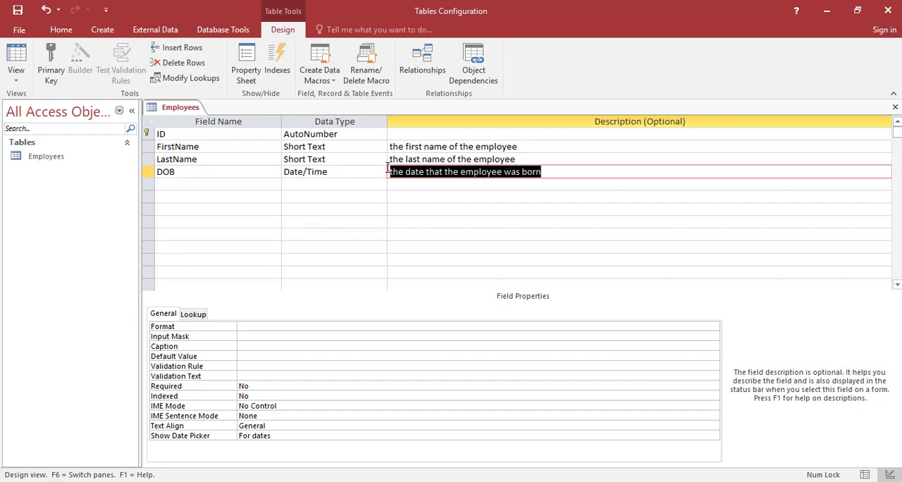
pyautogui.click(381, 172)
pyautogui.click(440, 172)
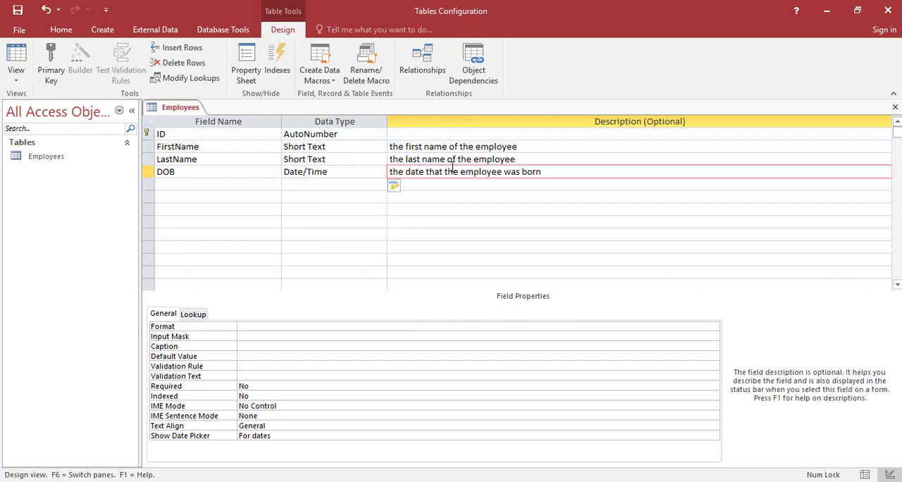
pyautogui.moveTo(552, 173); pyautogui.dragTo(381, 177)
pyautogui.click(553, 168)
# Add an Address field with the Long Text data type below DOB.
pyautogui.click(254, 186)
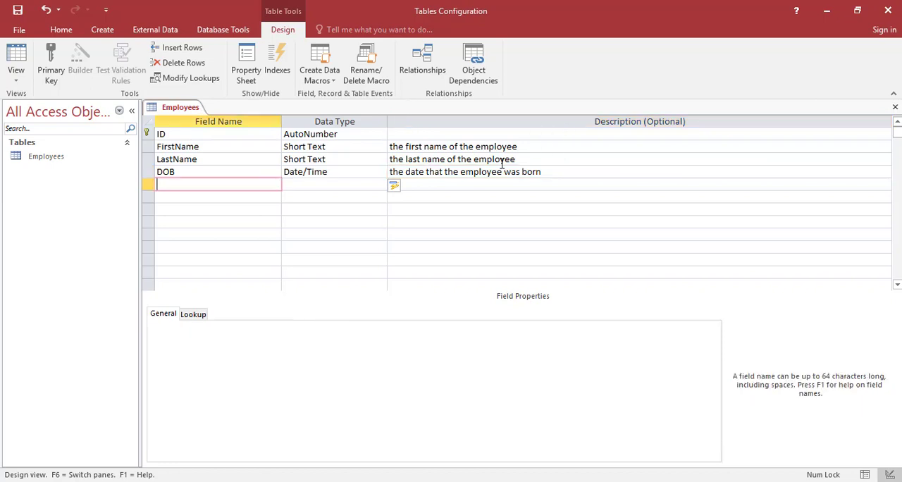
pyautogui.write('Adre')
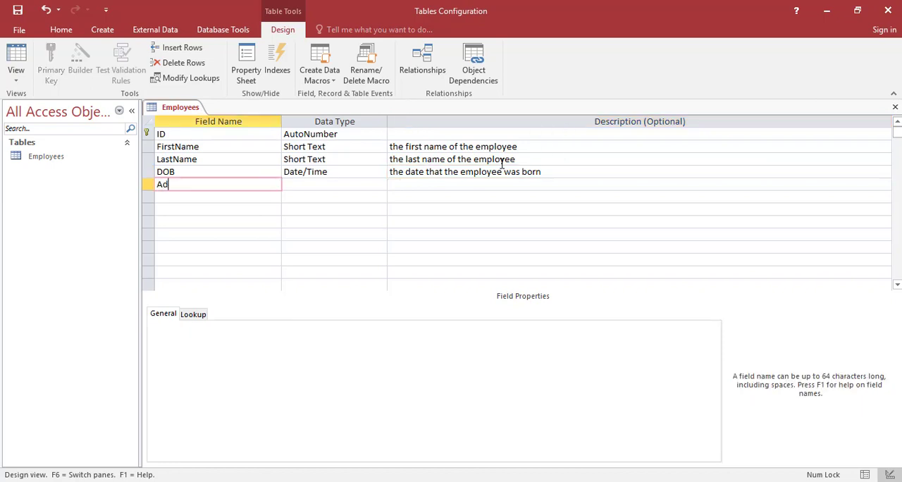
pyautogui.press('BackSpace')
pyautogui.write('dress')
pyautogui.press('Tab')
pyautogui.write('lon')
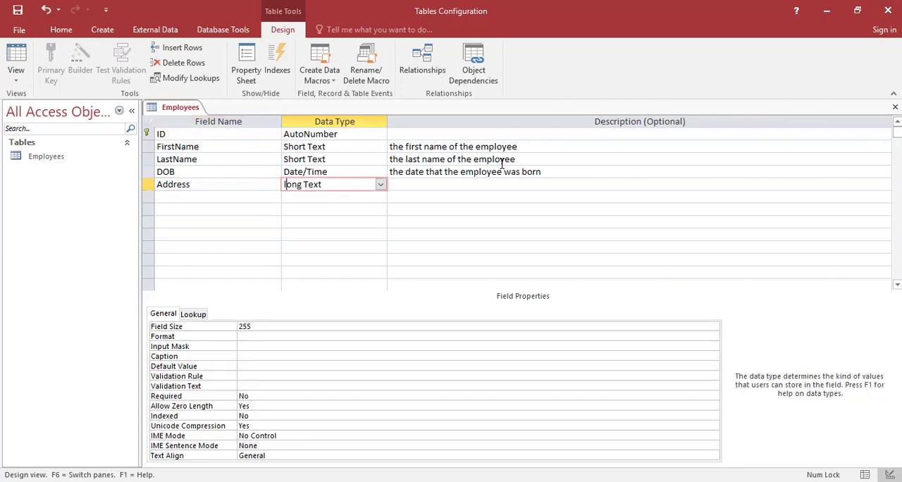
pyautogui.press('Tab')
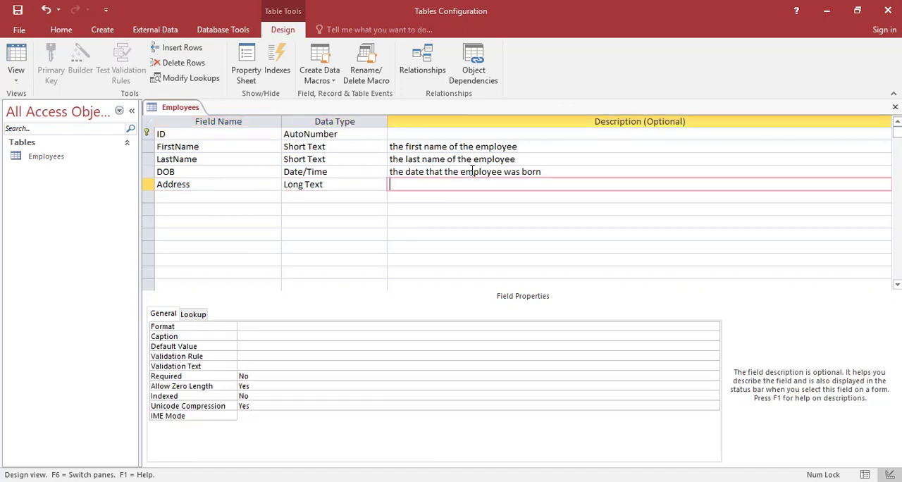
# Describe the Address field as "The home address of the employee include street name".
pyautogui.write('The contact')
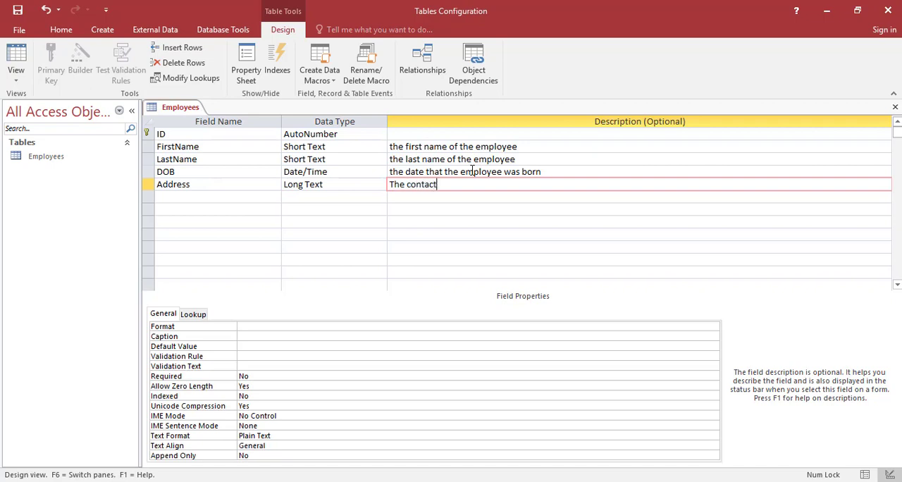
pyautogui.write(' address of the')
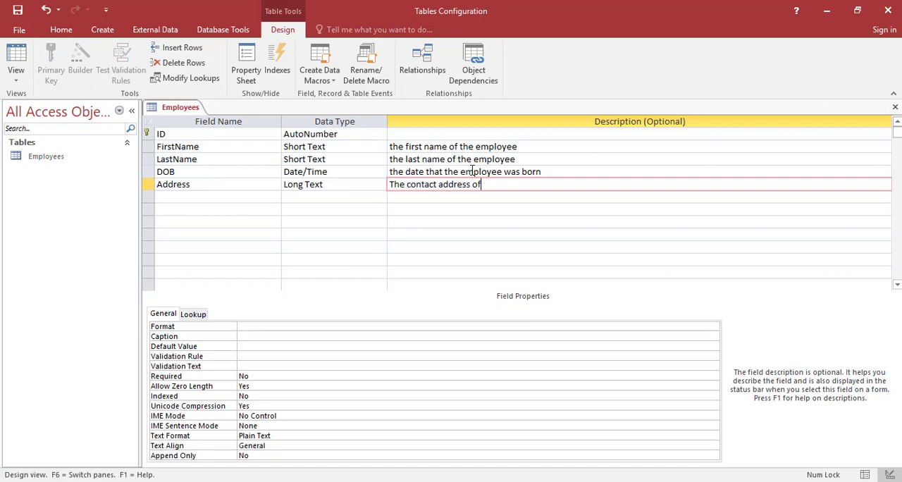
pyautogui.press('BackSpace')
pyautogui.press('BackSpace')
pyautogui.press('BackSpace')
pyautogui.press('BackSpace')
pyautogui.press('BackSpace')
pyautogui.press('BackSpace')
pyautogui.press('BackSpace')
pyautogui.press('BackSpace')
pyautogui.press('BackSpace')
pyautogui.press('BackSpace')
pyautogui.press('BackSpace')
pyautogui.press('BackSpace')
pyautogui.press('BackSpace')
pyautogui.press('BackSpace')
pyautogui.press('BackSpace')
pyautogui.press('BackSpace')
pyautogui.press('BackSpace')
pyautogui.press('BackSpace')
pyautogui.press('BackSpace')
pyautogui.press('BackSpace')
pyautogui.press('BackSpace')
pyautogui.write('home ')
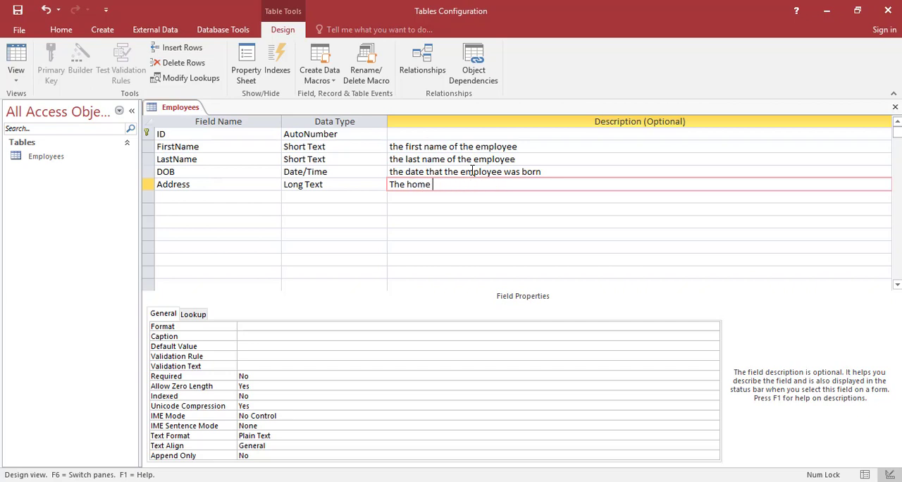
pyautogui.write('address of the employee')
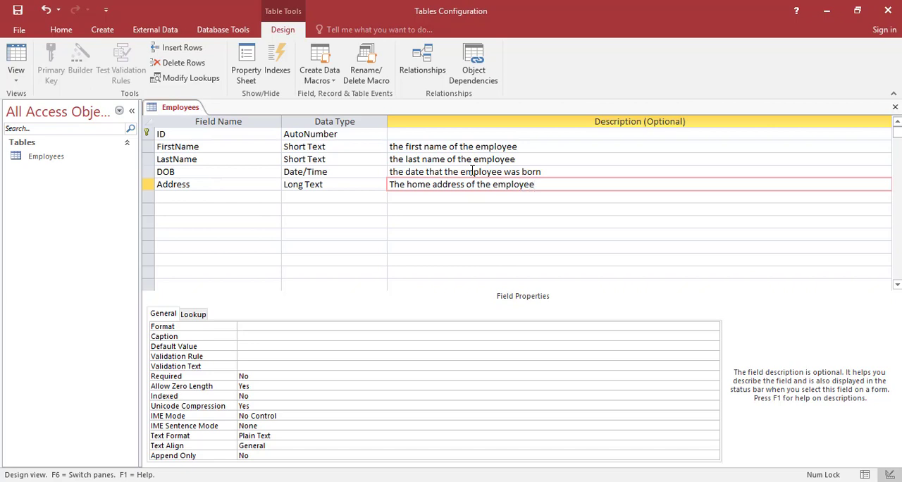
pyautogui.write(' include')
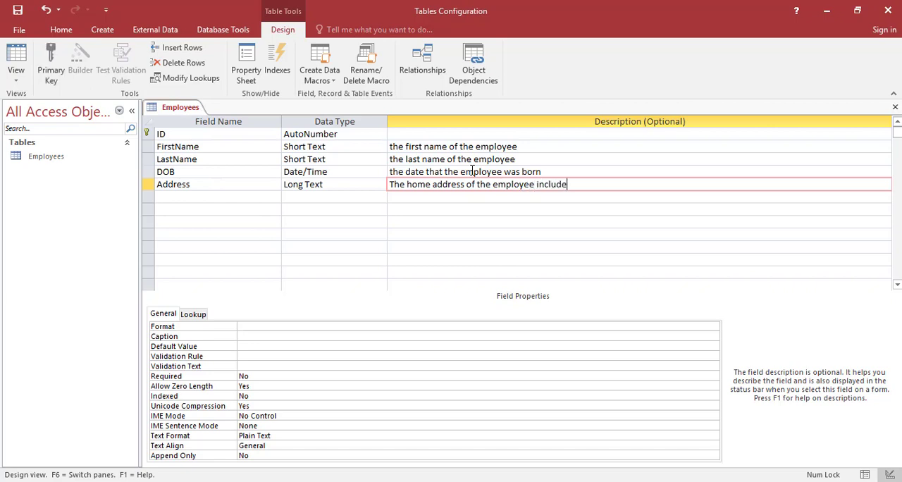
pyautogui.write(' street')
pyautogui.write(' nma')
pyautogui.press('BackSpace')
pyautogui.press('BackSpace')
pyautogui.write('ame')
# Add a Phone field below Address, keeping the Short Text data type and leaving its description empty.
pyautogui.click(199, 200)
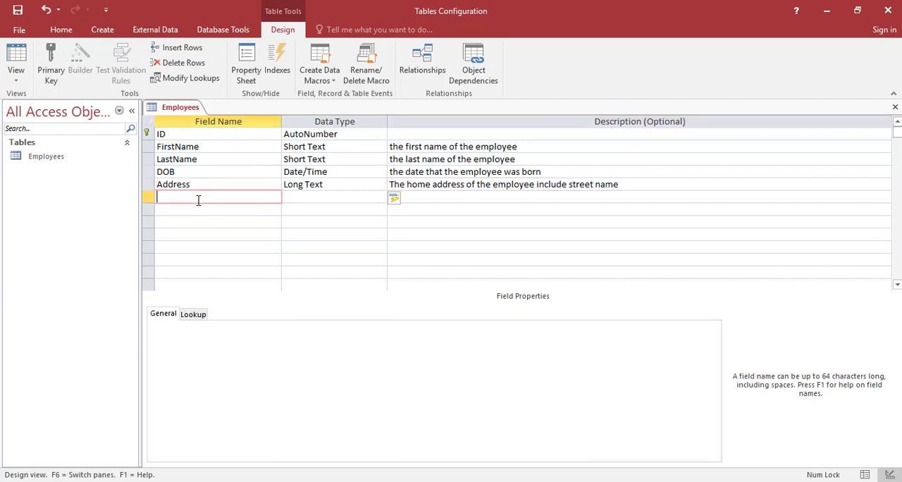
pyautogui.write('Phone')
pyautogui.press('Tab')
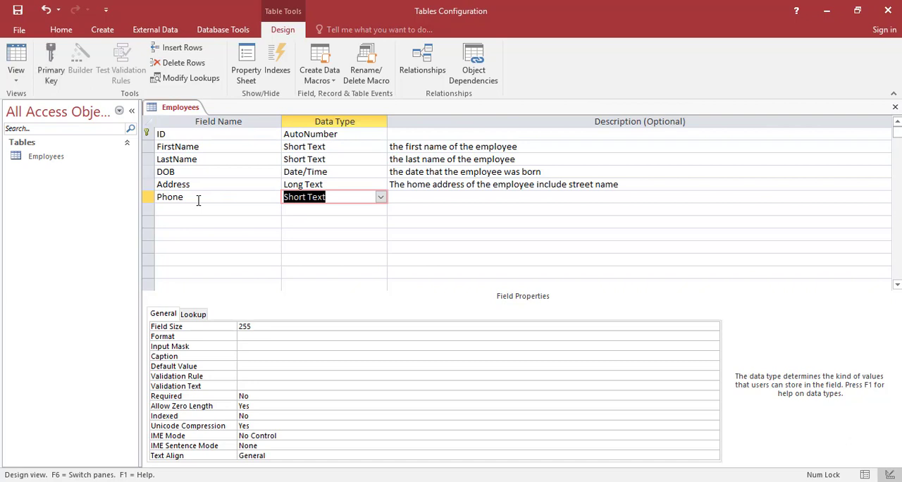
pyautogui.click(205, 209)
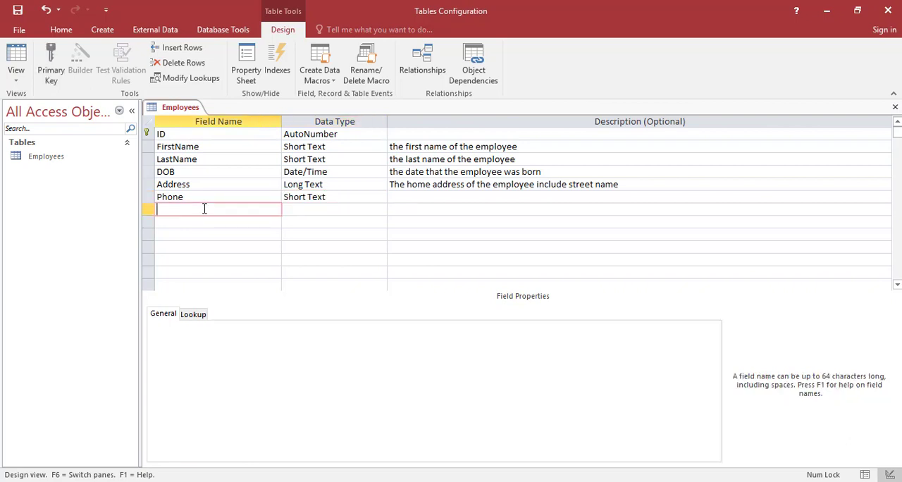